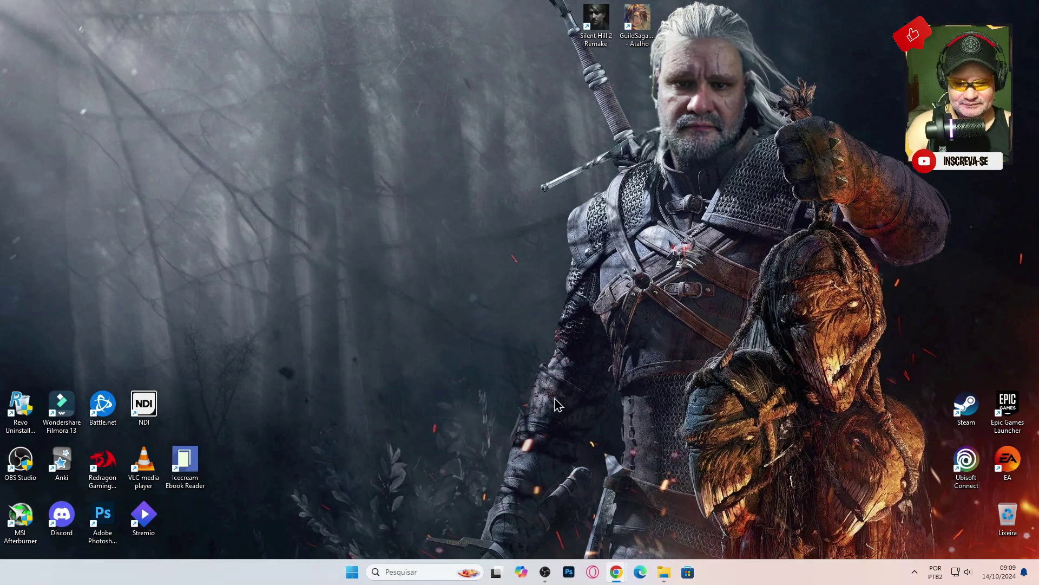
Switch to the Chrome window showing the MORT game translator's blog post
mouse_move(615, 568)
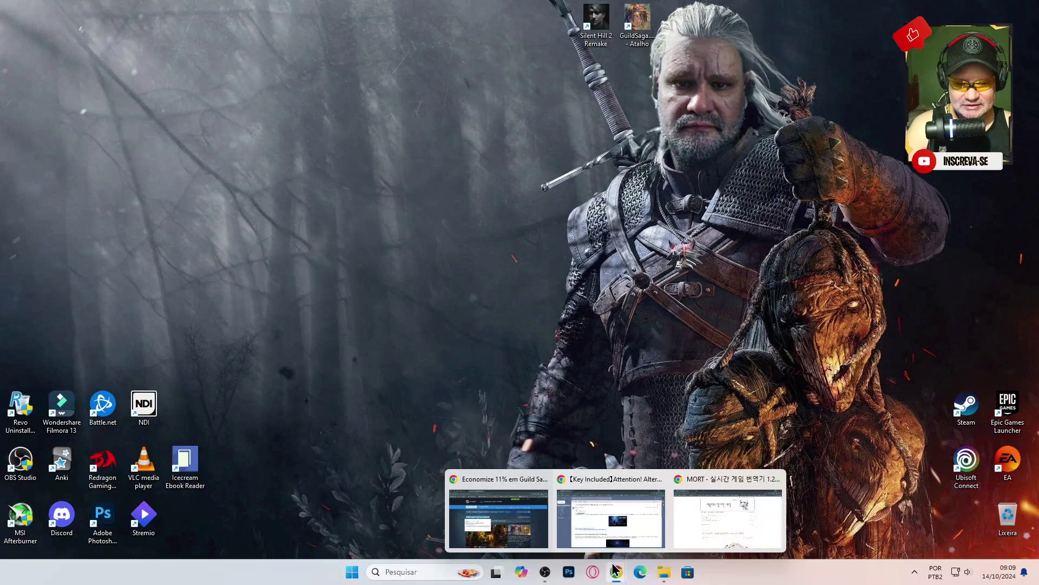
click(683, 538)
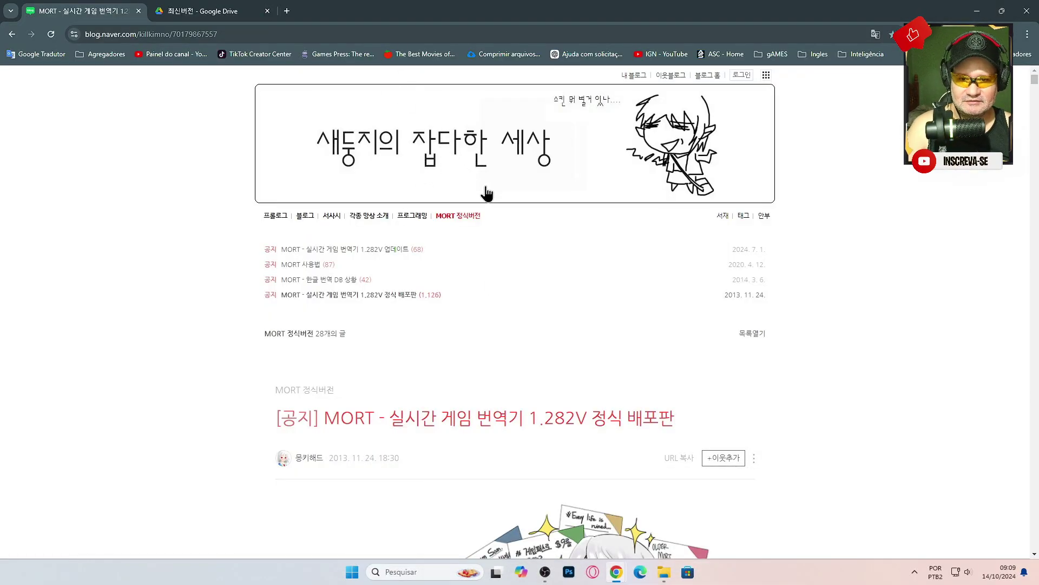
scroll(517, 241, down, 1)
scroll(516, 239, down, 10)
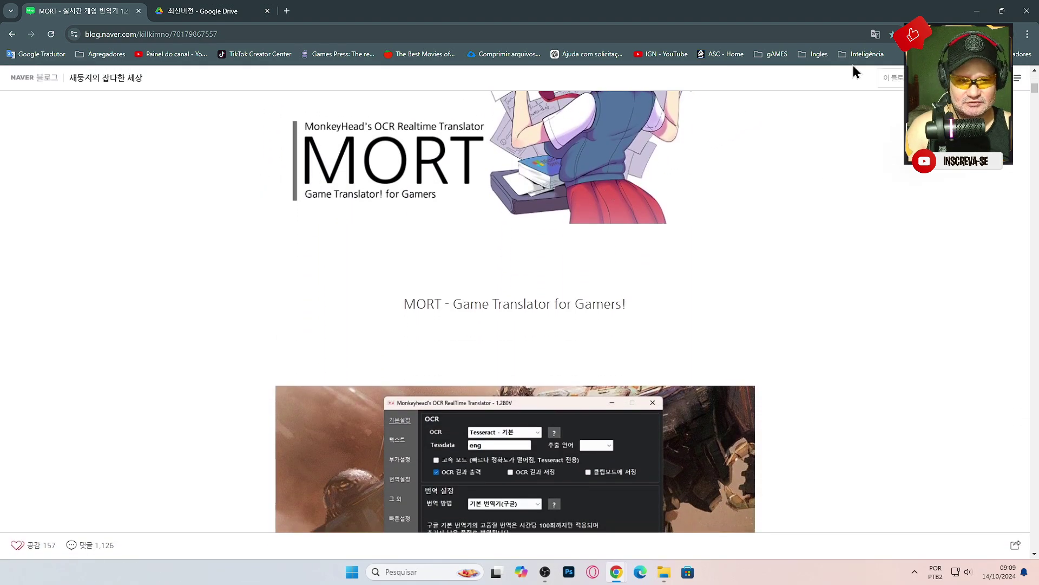
Translate the MORT blog post into Portuguese to look through it, and restore the page to Korean
click(876, 36)
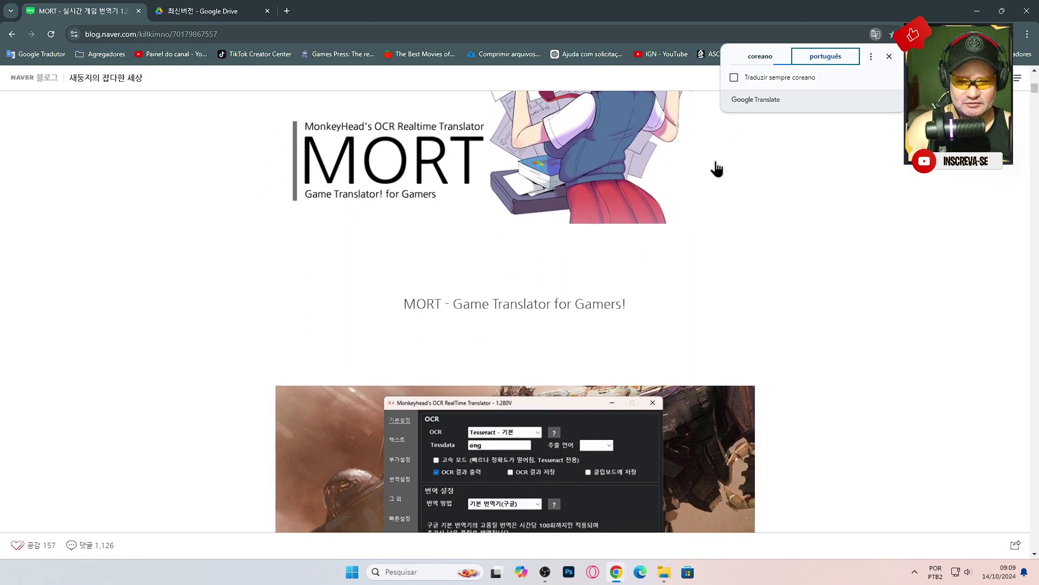
scroll(508, 230, down, 1)
scroll(509, 230, down, 17)
scroll(509, 230, down, 10)
scroll(511, 227, up, 3)
scroll(511, 226, up, 20)
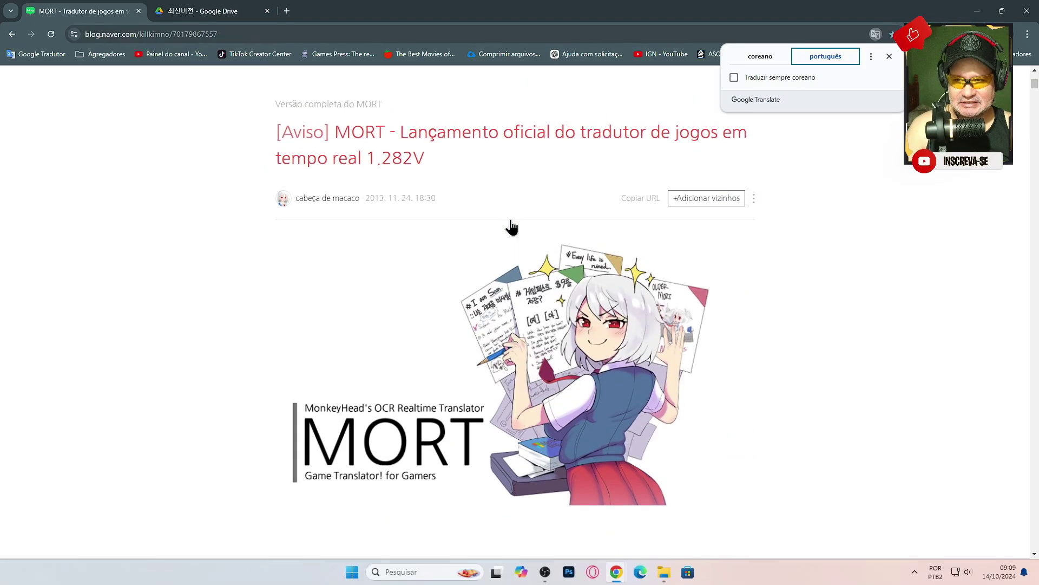
scroll(512, 228, up, 5)
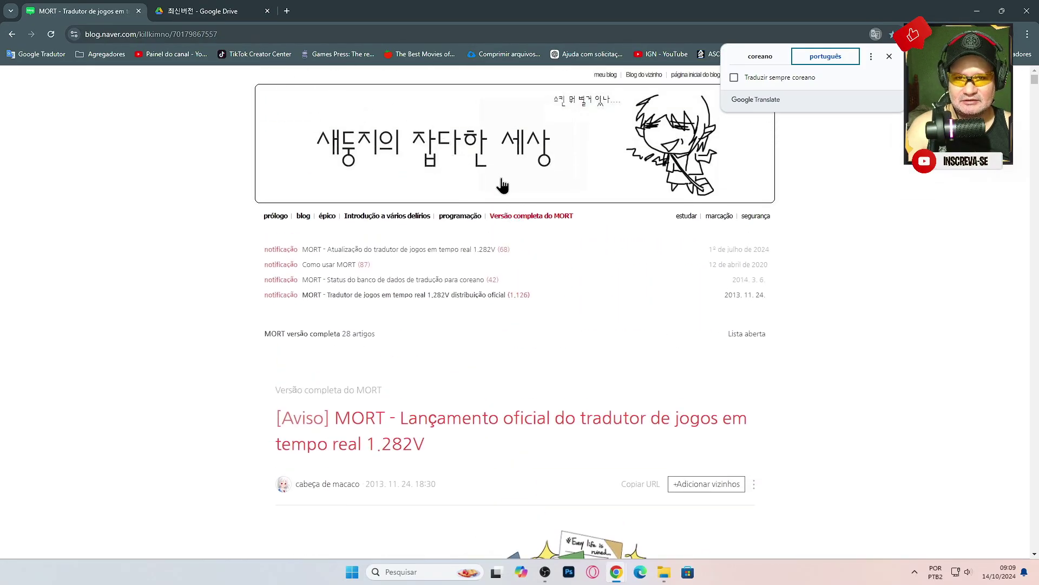
click(749, 61)
Download "MORT 1.282v - 20240929.zip" from the Google Drive folder despite the virus-scan notice, saving it in Downloads
click(216, 10)
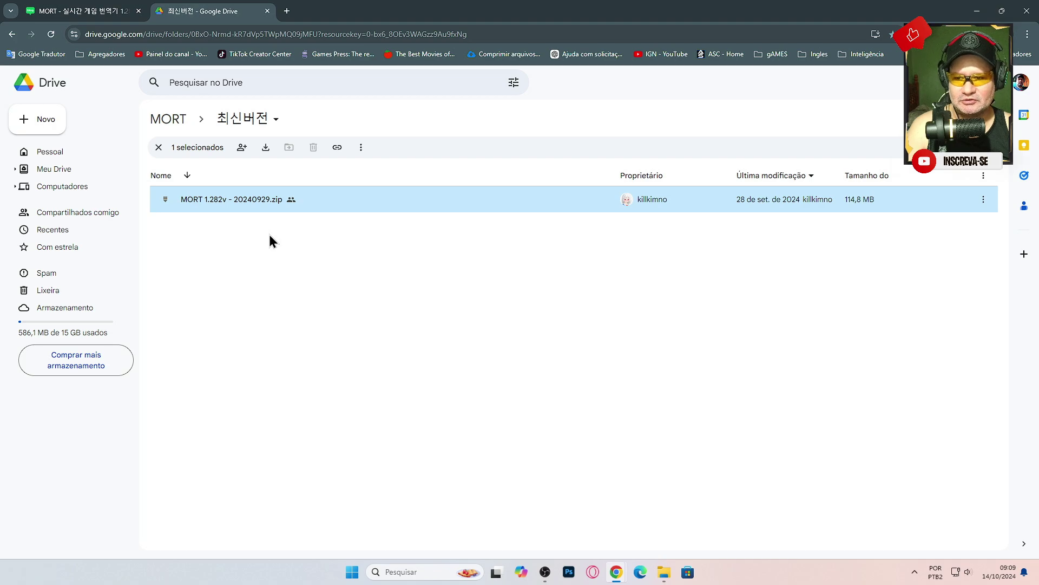
double_click(237, 201)
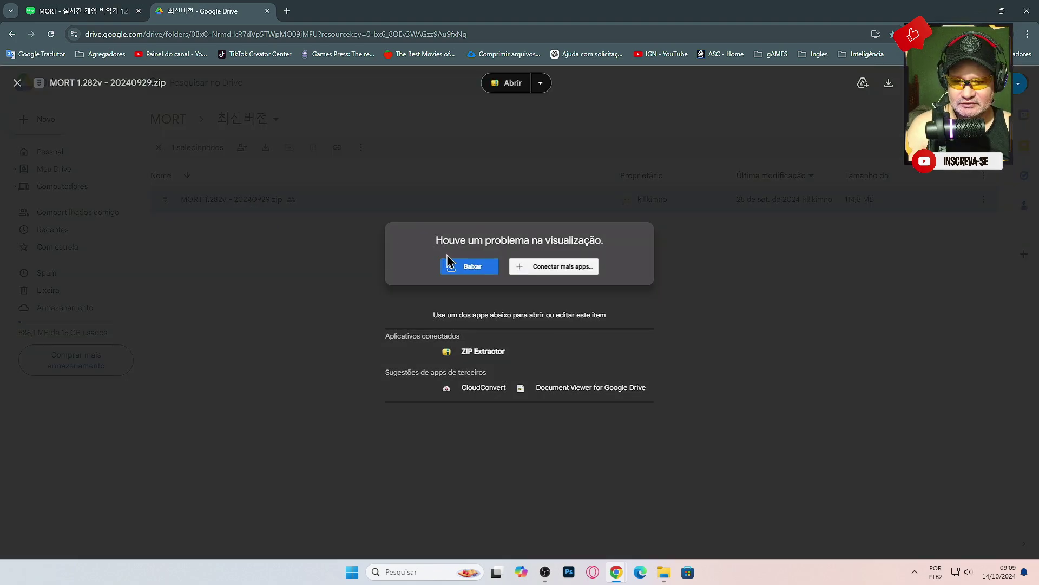
click(475, 276)
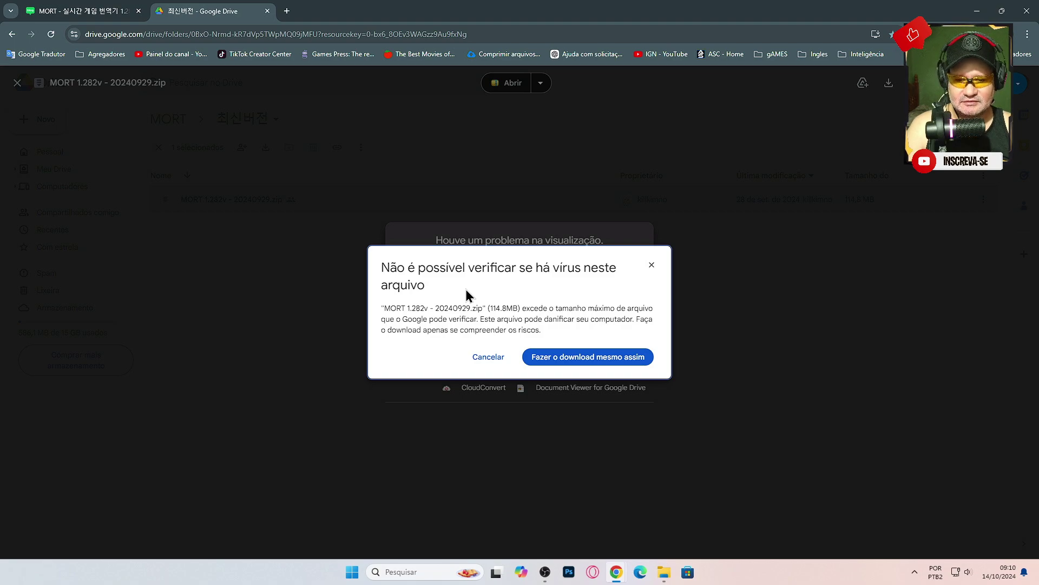
click(603, 357)
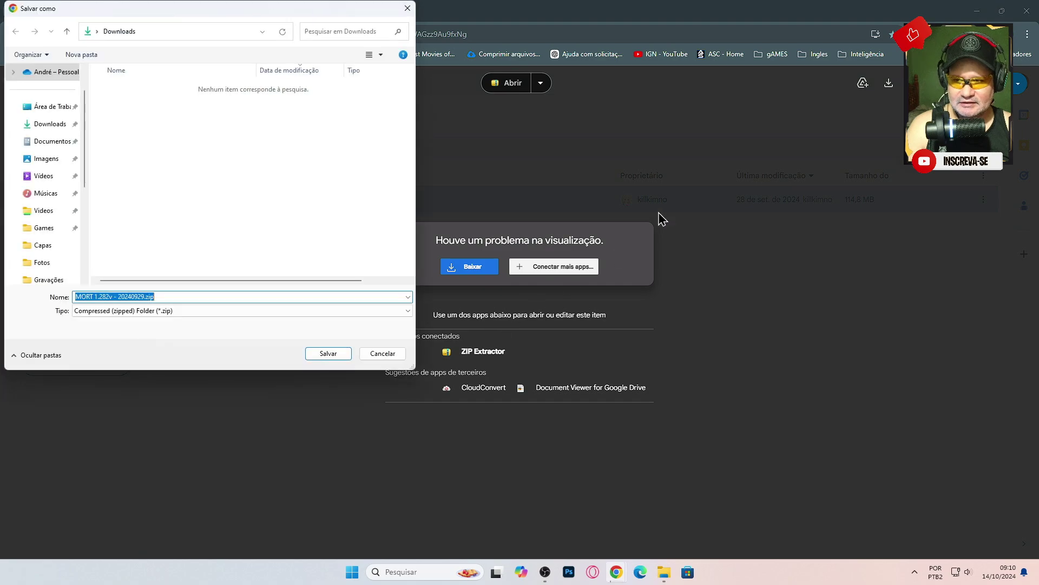
click(49, 124)
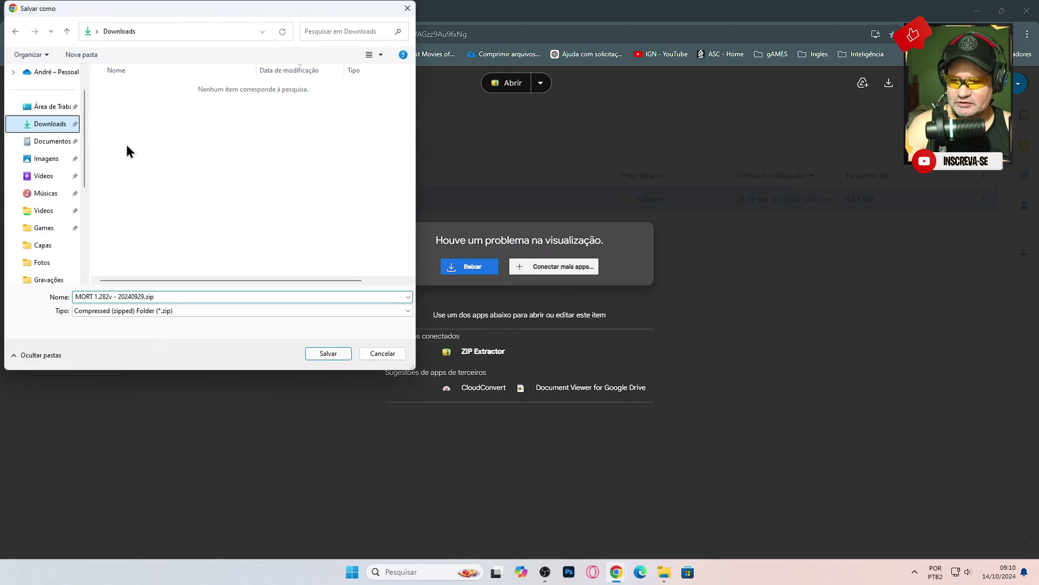
click(333, 354)
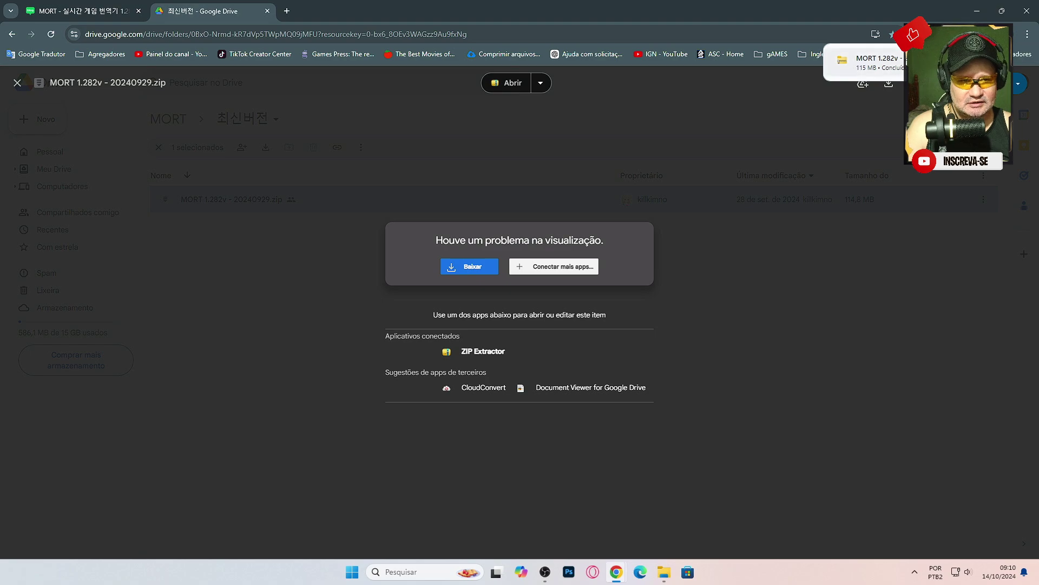
Show the downloaded zip in its folder and extract it with 7-Zip into the "MORT 1.282v - 20240929" subfolder
click(997, 62)
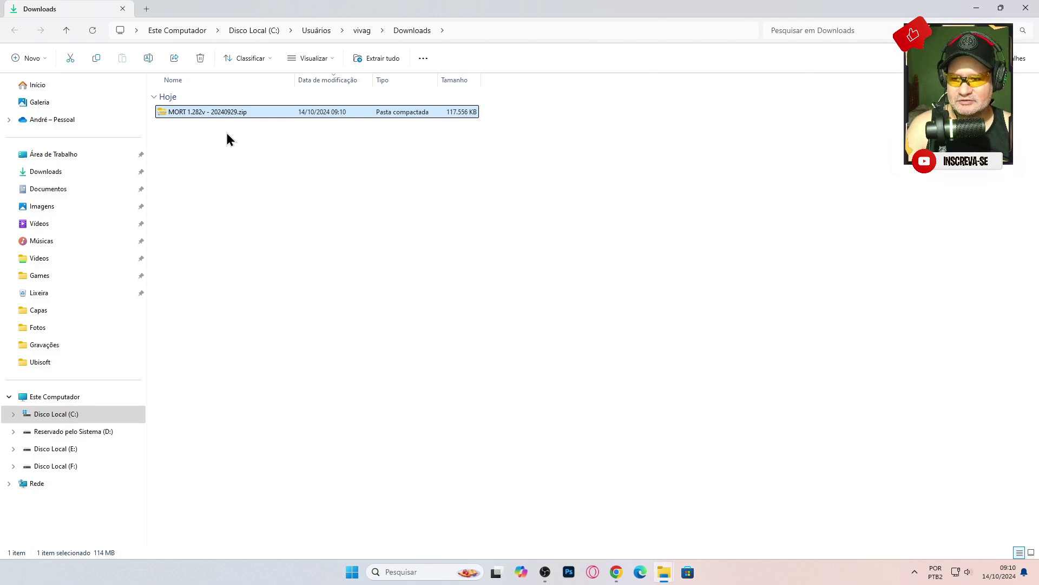
right_click(218, 115)
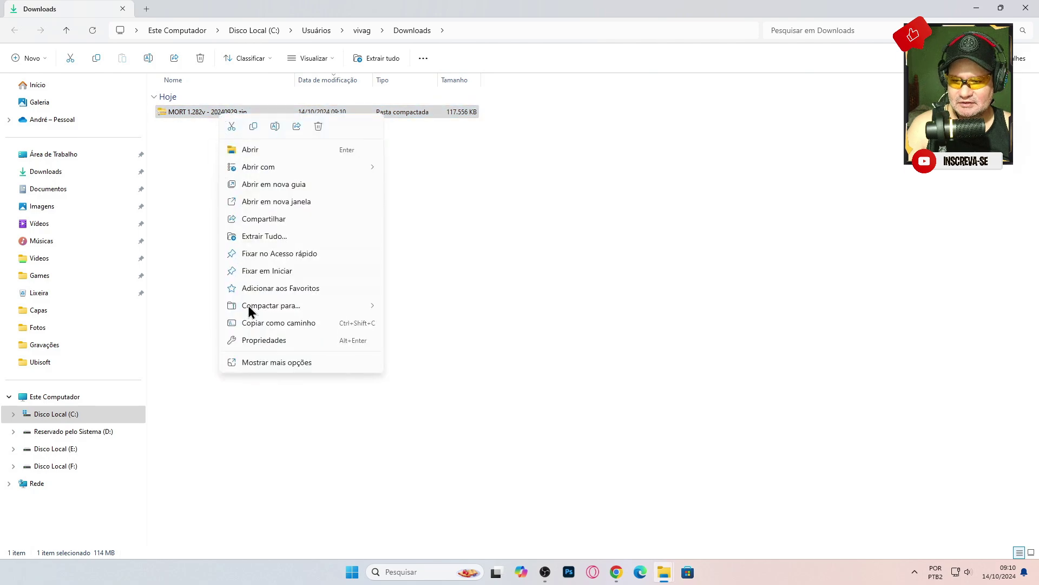
click(248, 362)
mouse_move(281, 199)
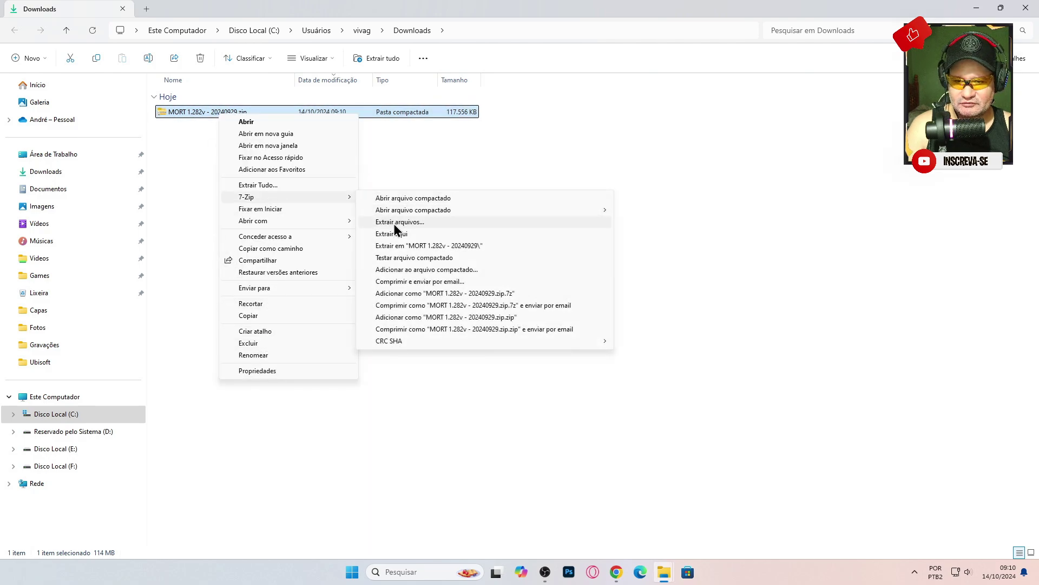
click(399, 245)
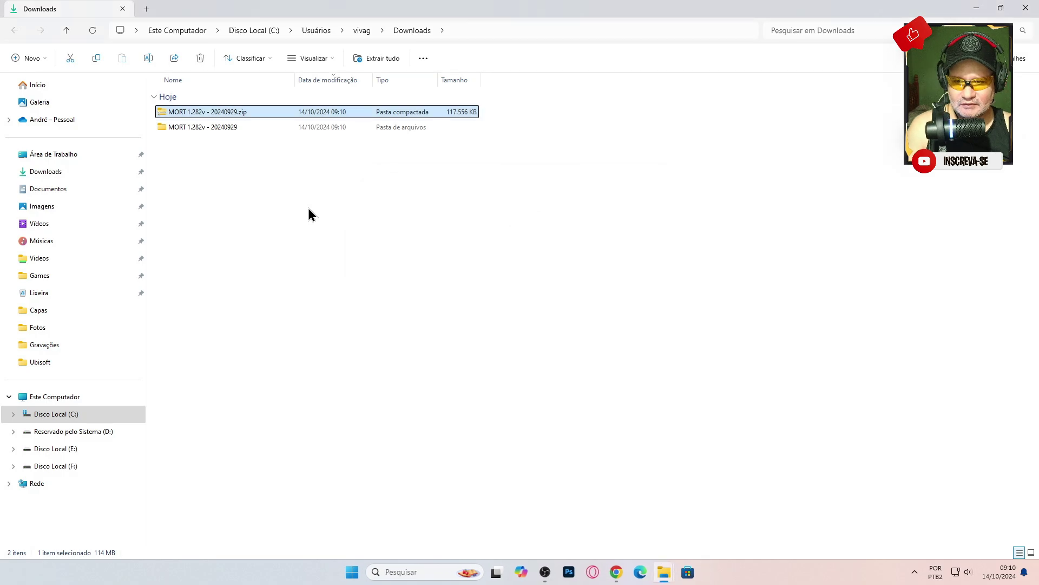
Launch MORT.exe from the extracted "MORT 1.282v - 20240929" folder and minimize the File Explorer window
double_click(210, 126)
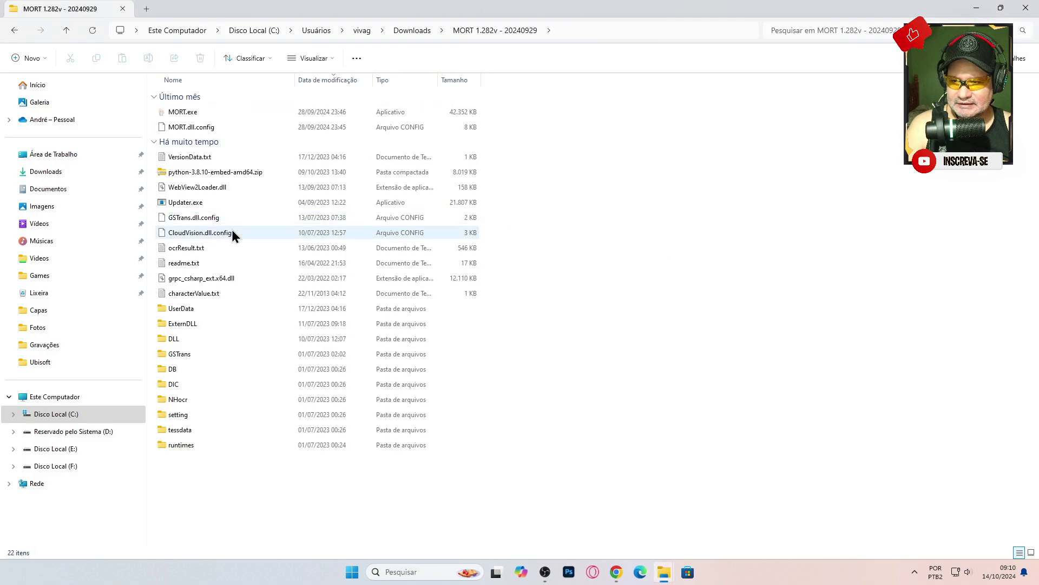
double_click(196, 111)
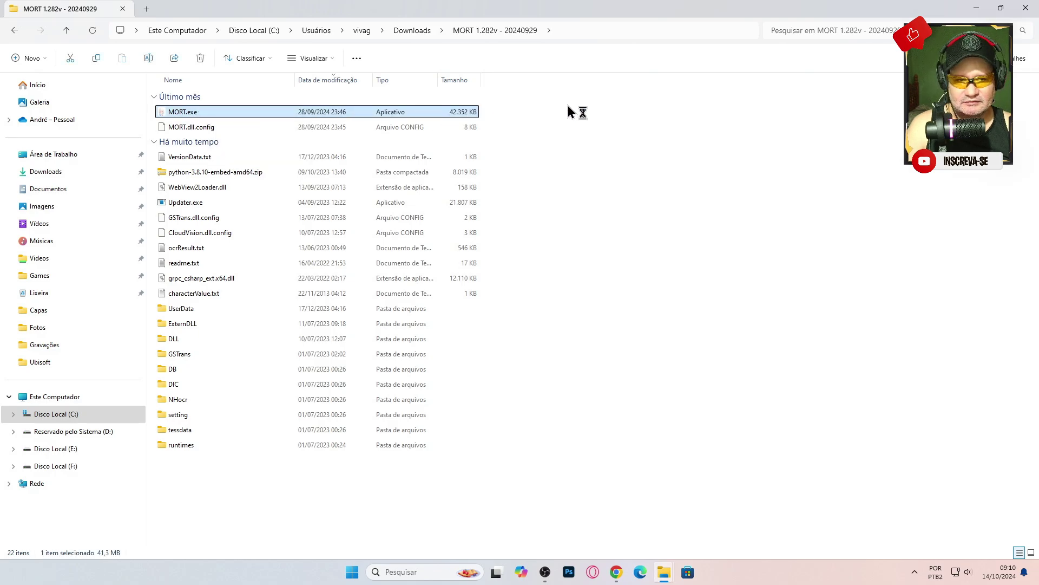
click(975, 9)
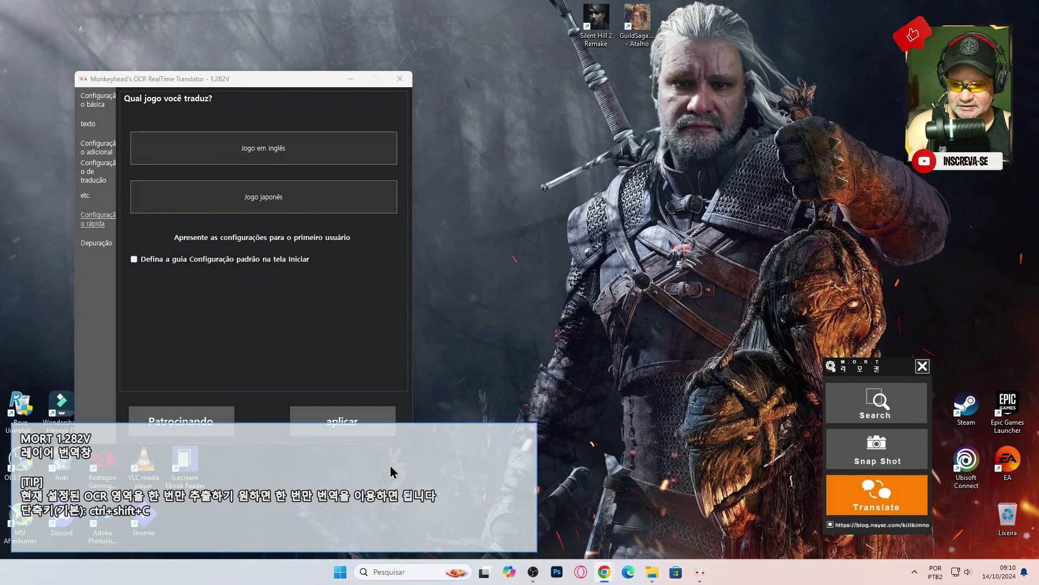
Close the translation overlay and move the translator's settings window away from the desktop icons
right_click(379, 451)
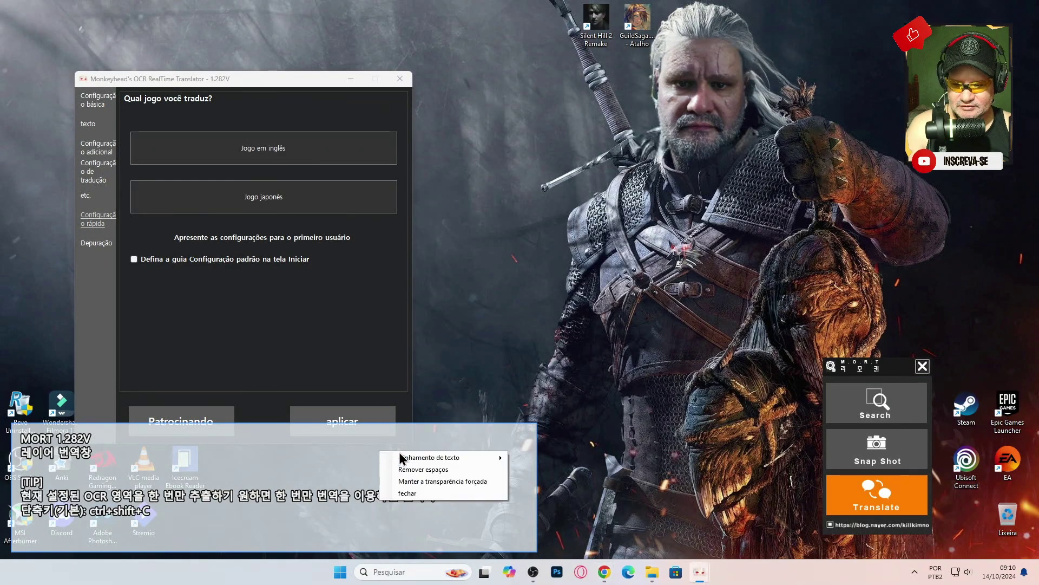
click(412, 493)
drag(300, 92, 525, 47)
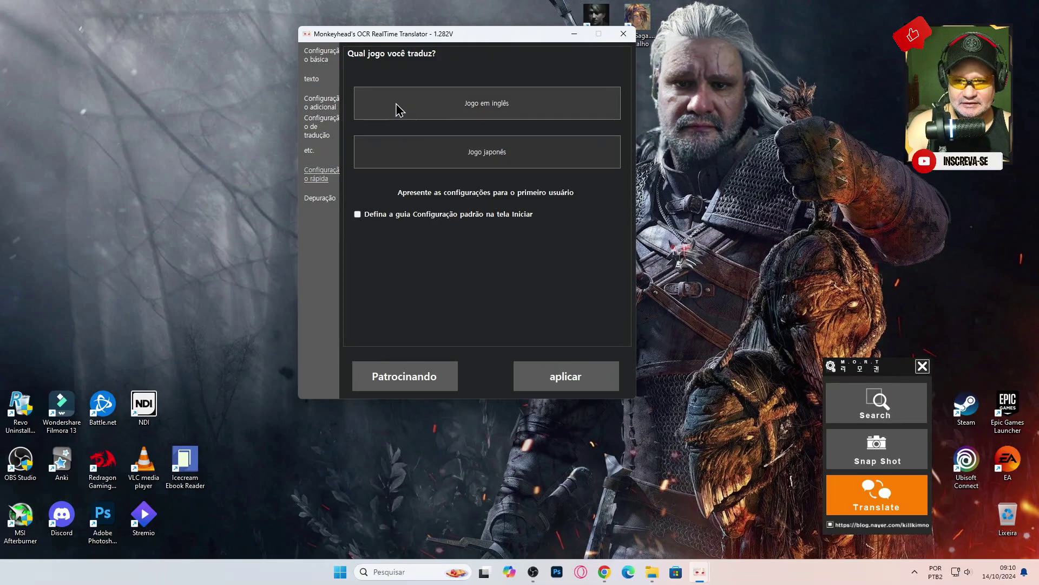
In the basic settings, set the OCR engine to "Ganhe OCR" instead of Tesseract
click(321, 59)
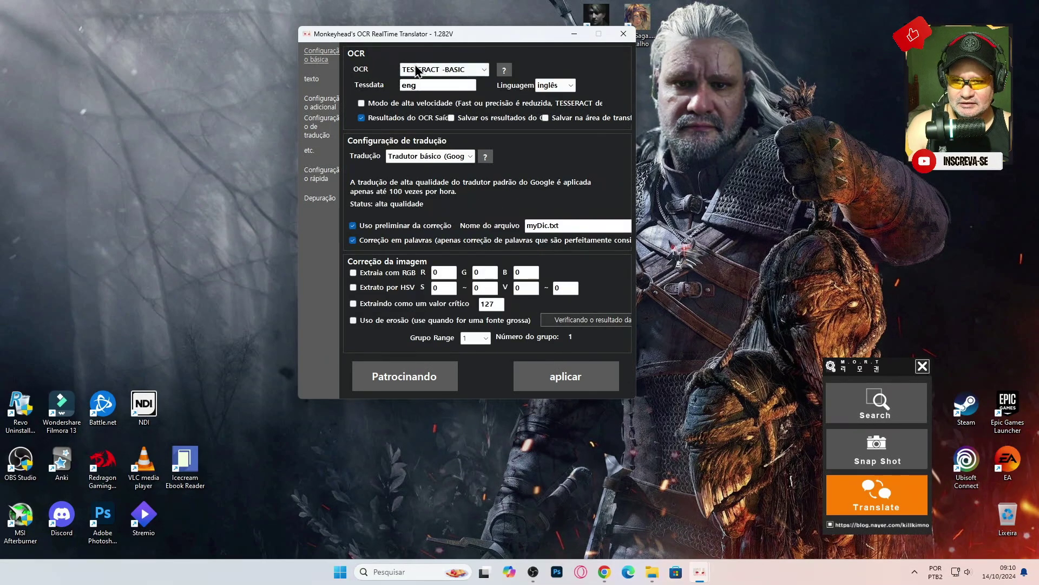
click(481, 71)
click(479, 79)
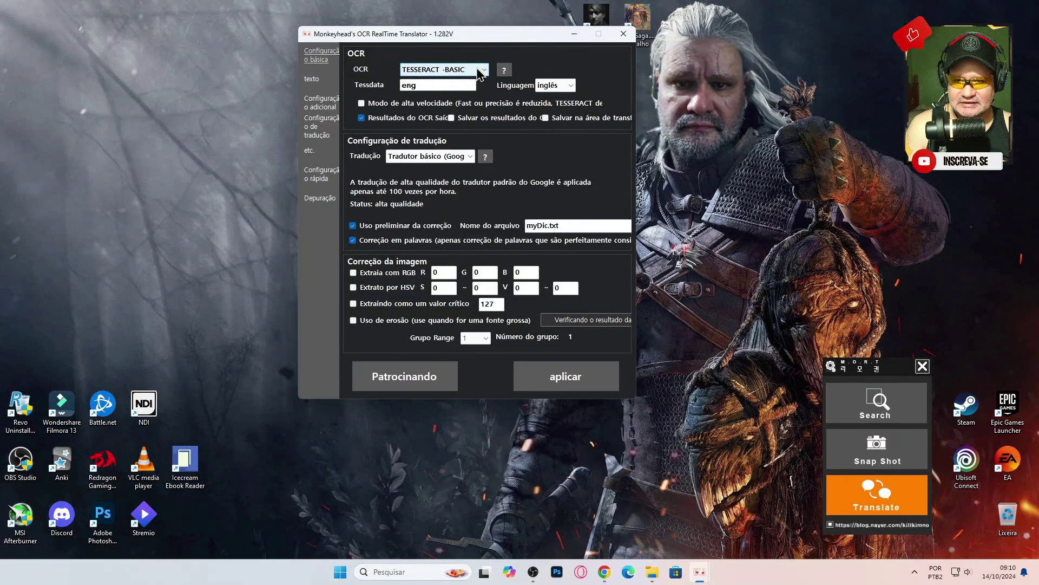
click(475, 72)
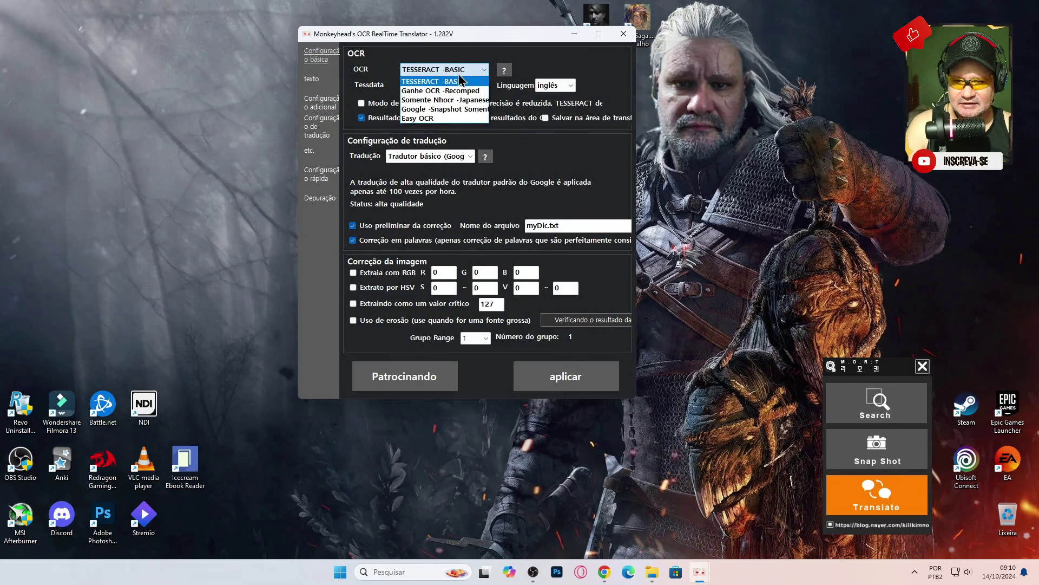
click(443, 91)
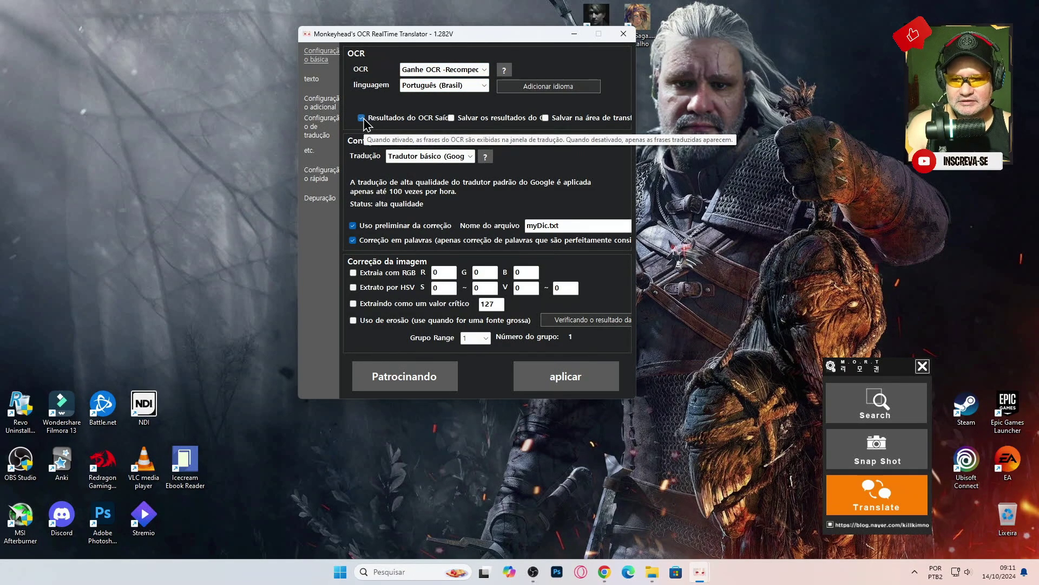
Turn off the display of OCR results and choose "Tradutor básico (Google)" as the translation method
click(361, 118)
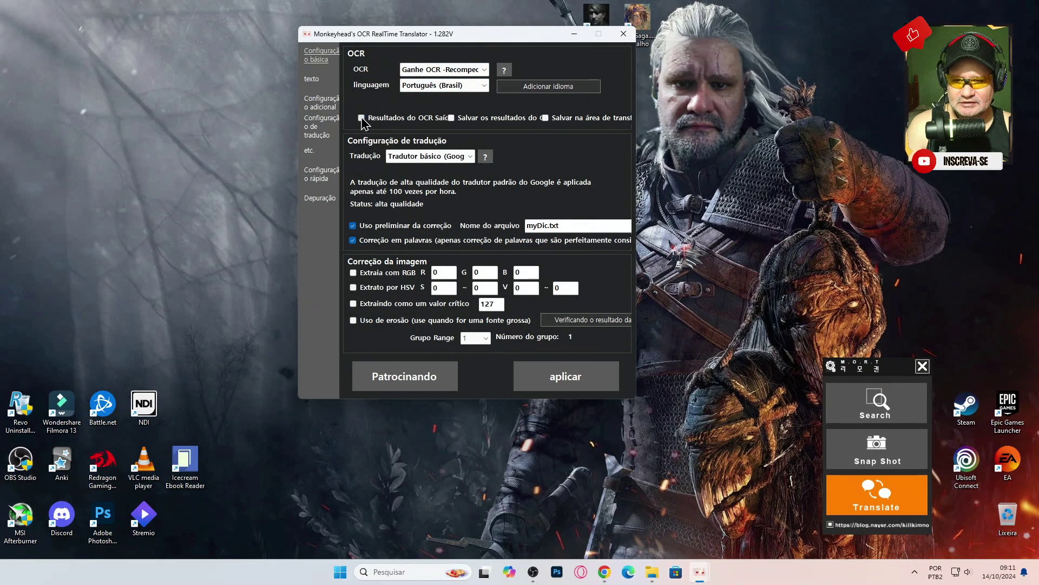
click(398, 156)
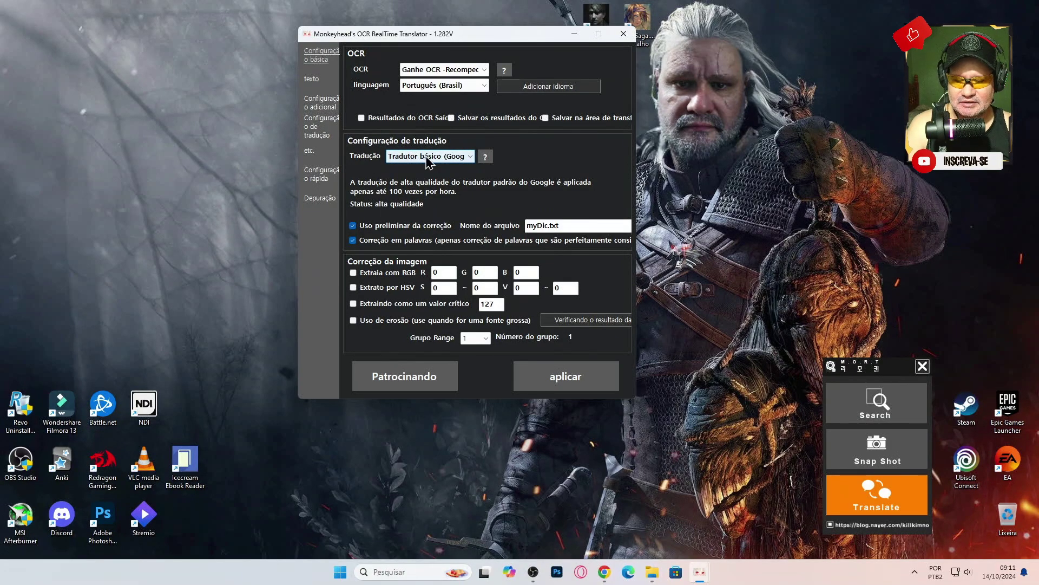
click(433, 159)
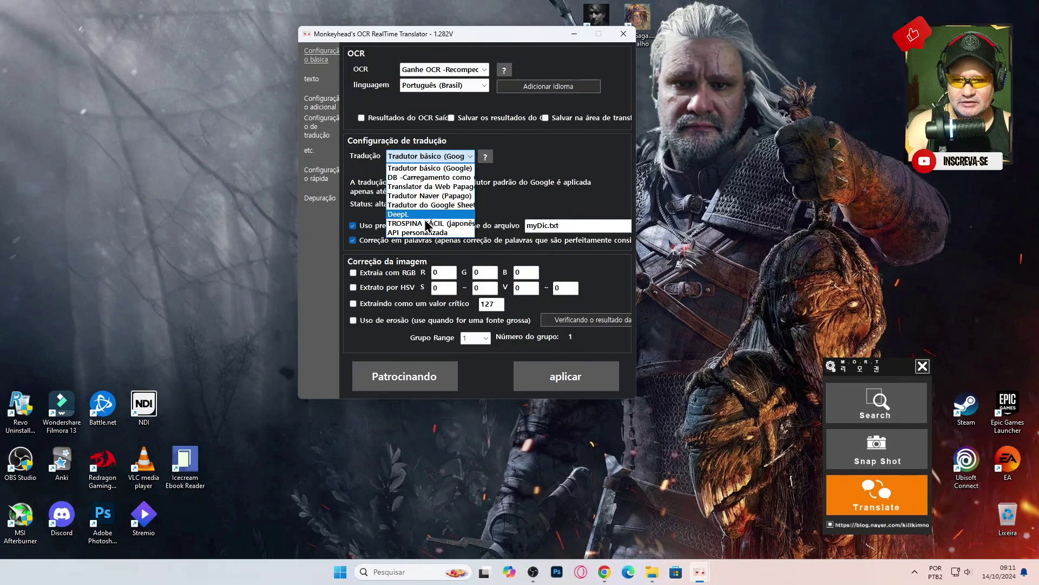
click(442, 172)
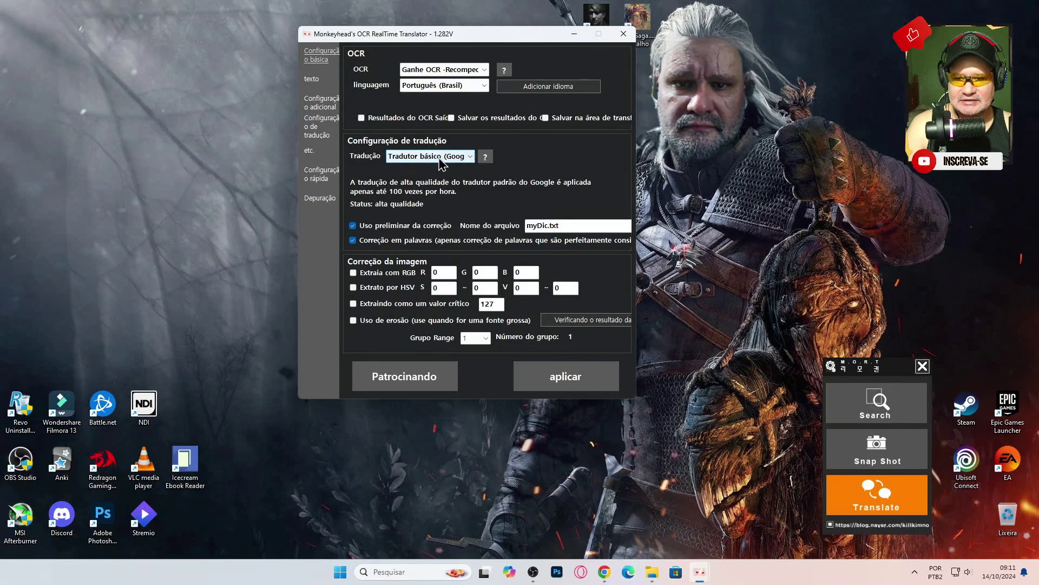
In the text settings, set the translation font size to 16
click(318, 80)
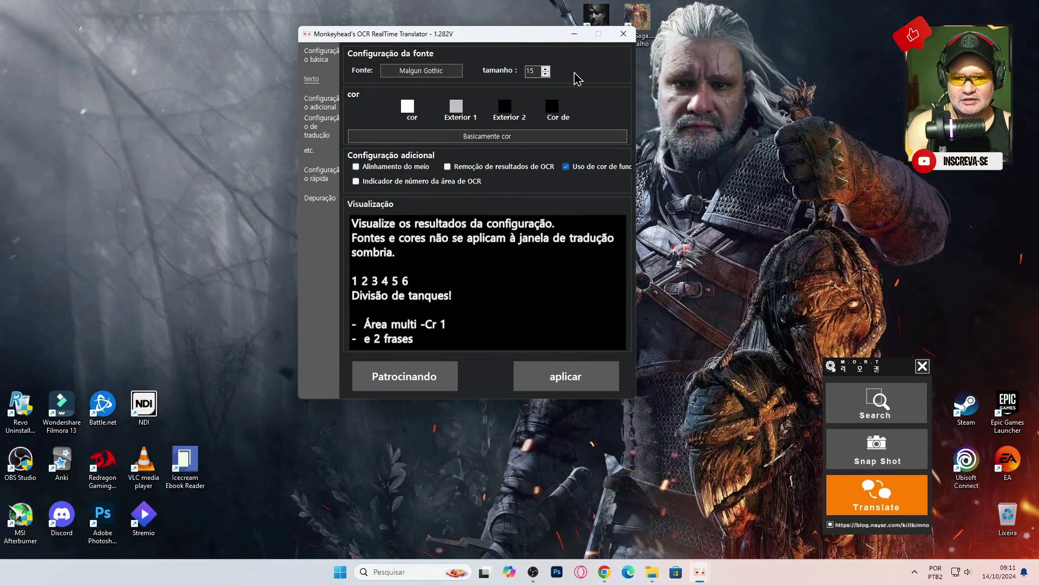
click(546, 68)
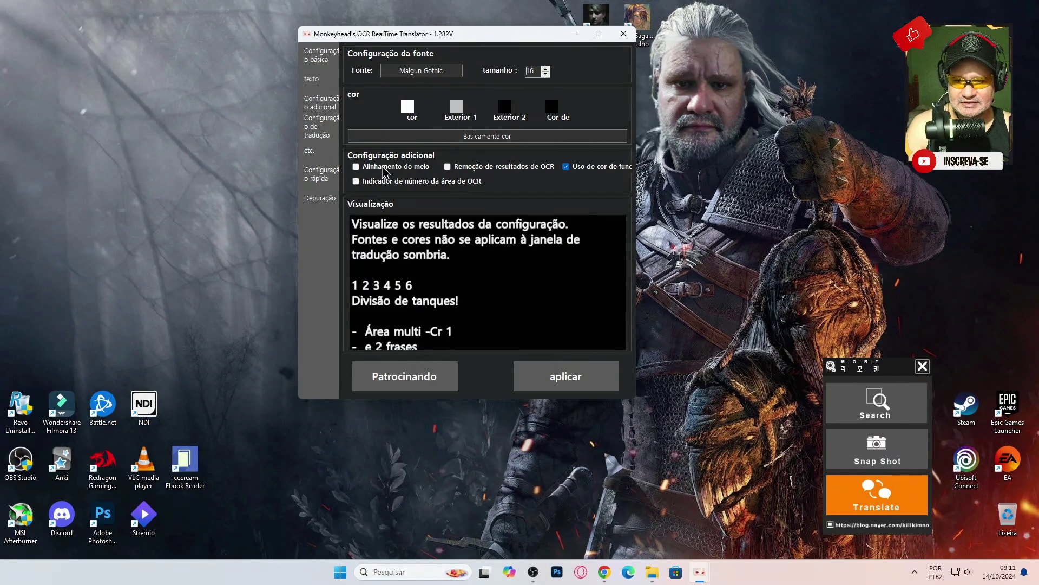
Try the "Remoção de resultados de OCR" and "Alinhamento do meio" options on the preview text
click(448, 167)
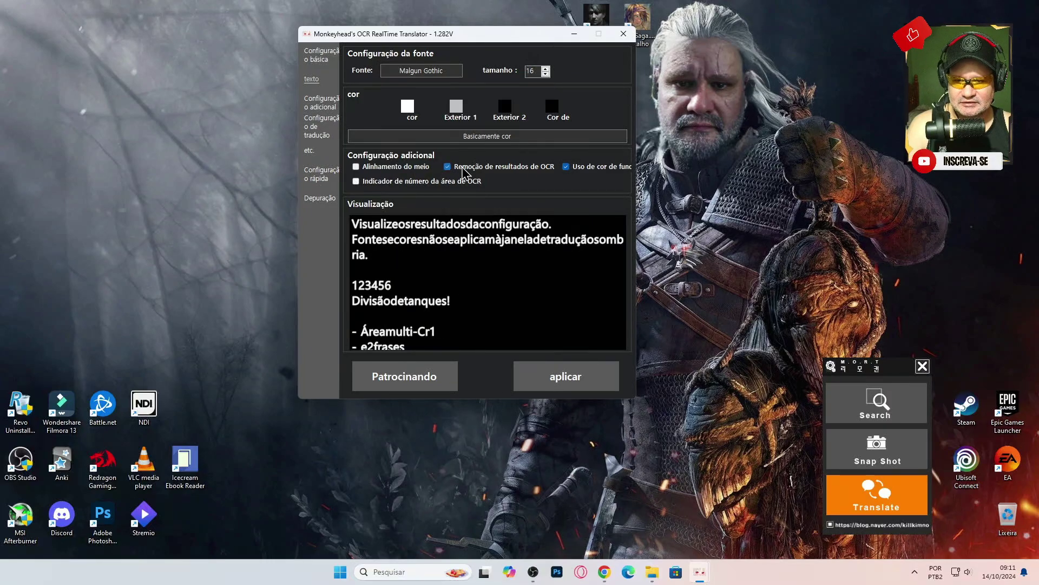
click(447, 167)
click(357, 166)
click(357, 167)
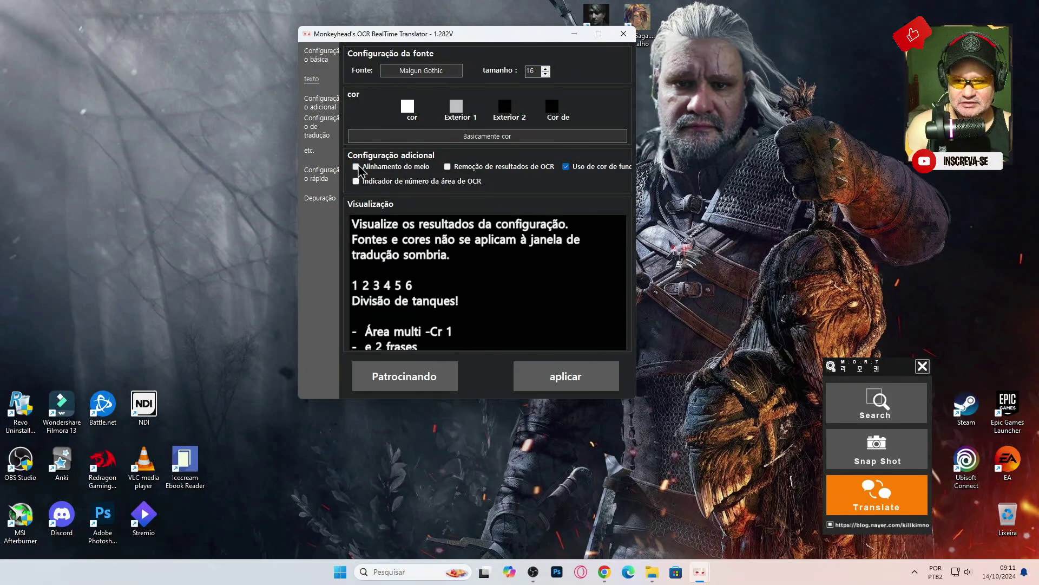
Show the additional settings and move the settings window partly over the MORT remote control panel
click(323, 103)
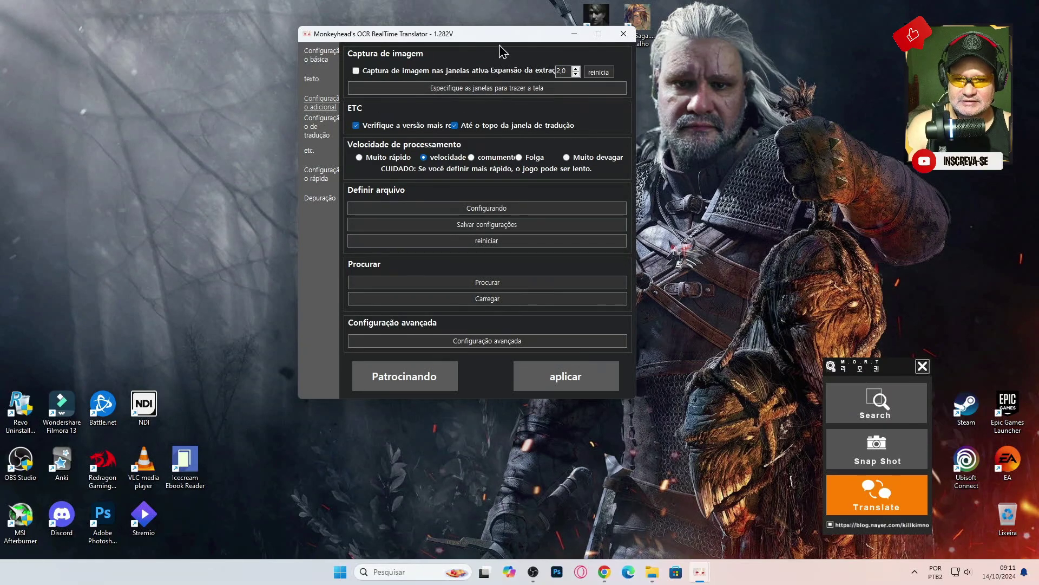
drag(501, 41, 776, 61)
drag(807, 65, 819, 70)
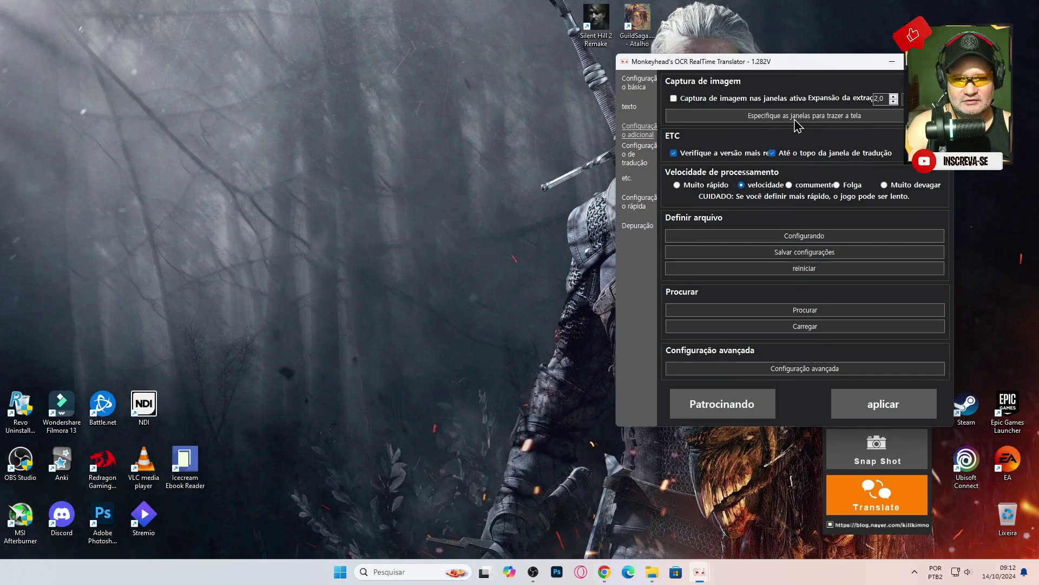
Launch Guild Saga, return to MORT, specify the game's window as the screen capture source and close the capture dialog
double_click(632, 45)
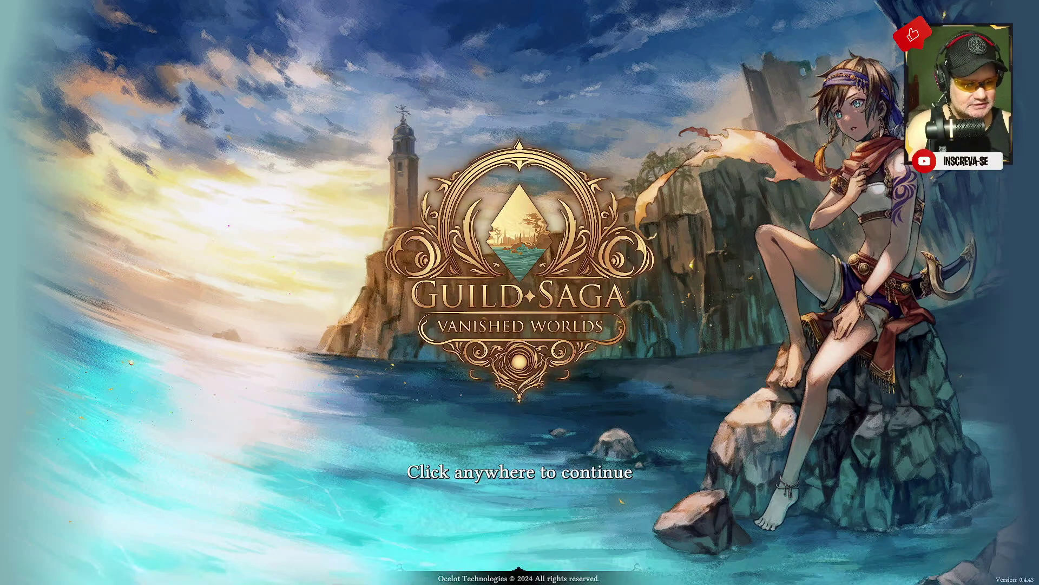
key(alt+Tab)
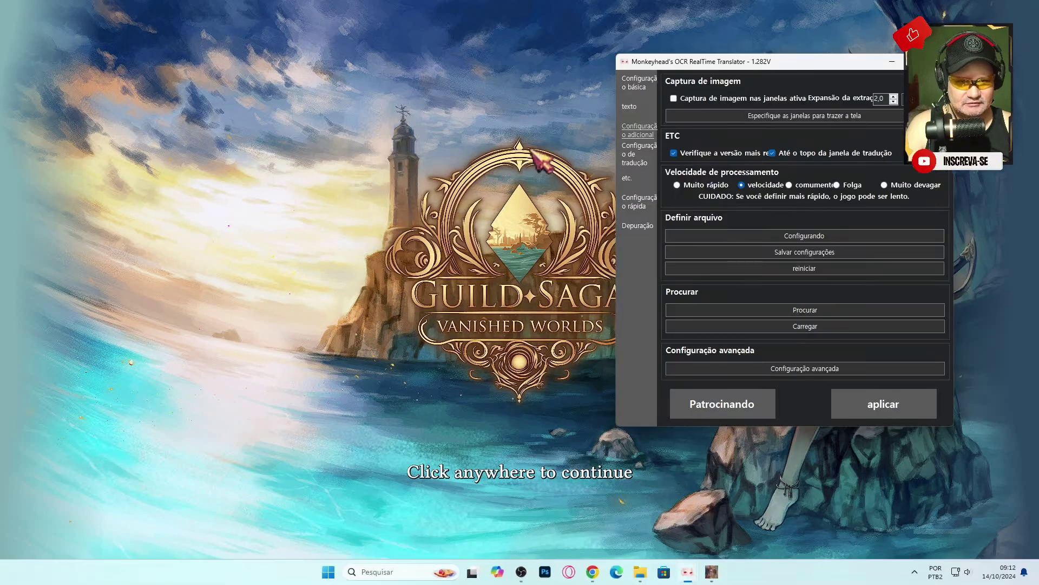
click(752, 116)
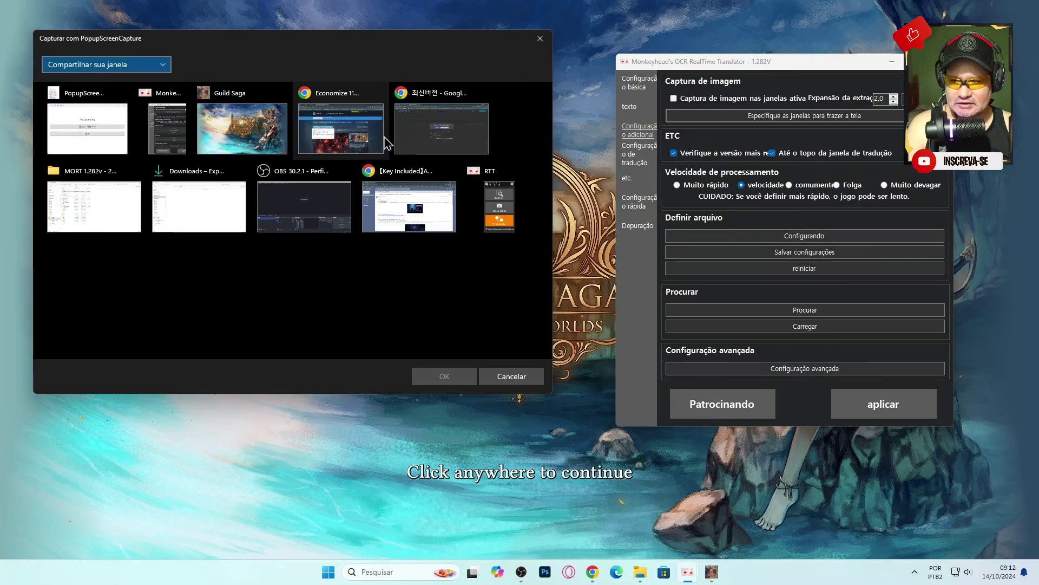
click(247, 130)
click(430, 375)
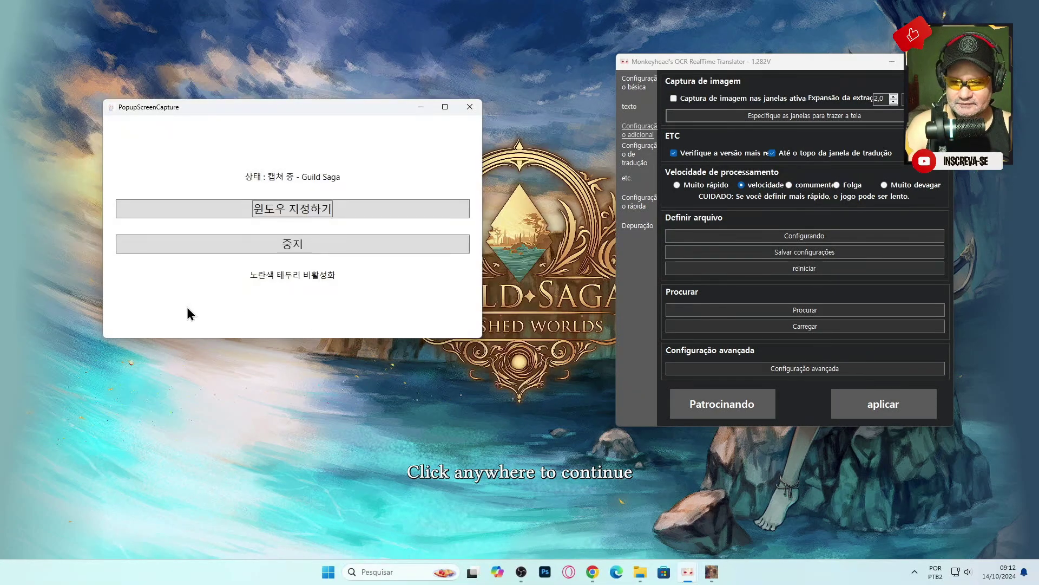
click(469, 107)
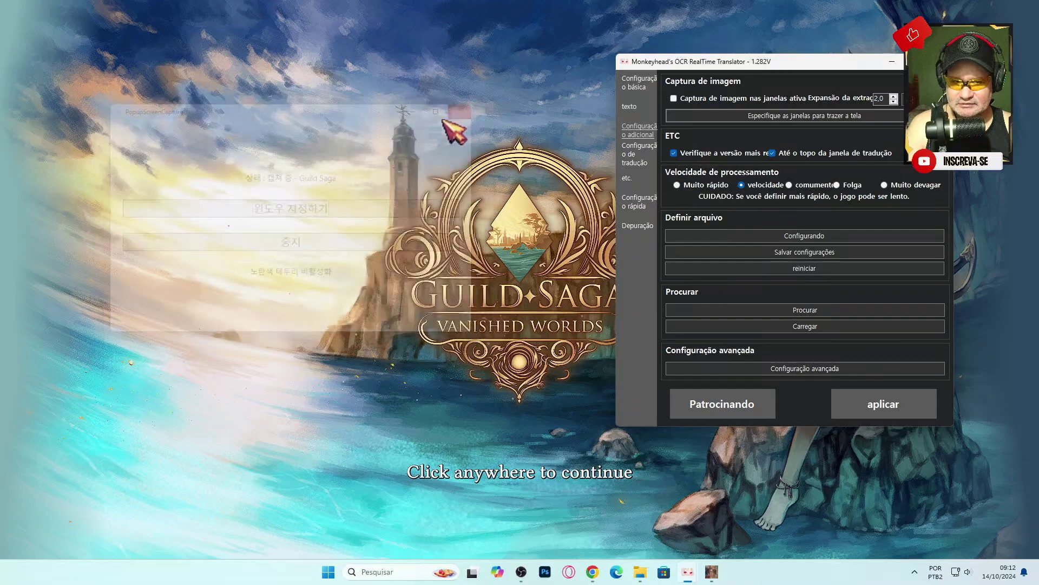
In the translation settings, set the target language for Naver (Papago) to Português
drag(746, 66, 725, 70)
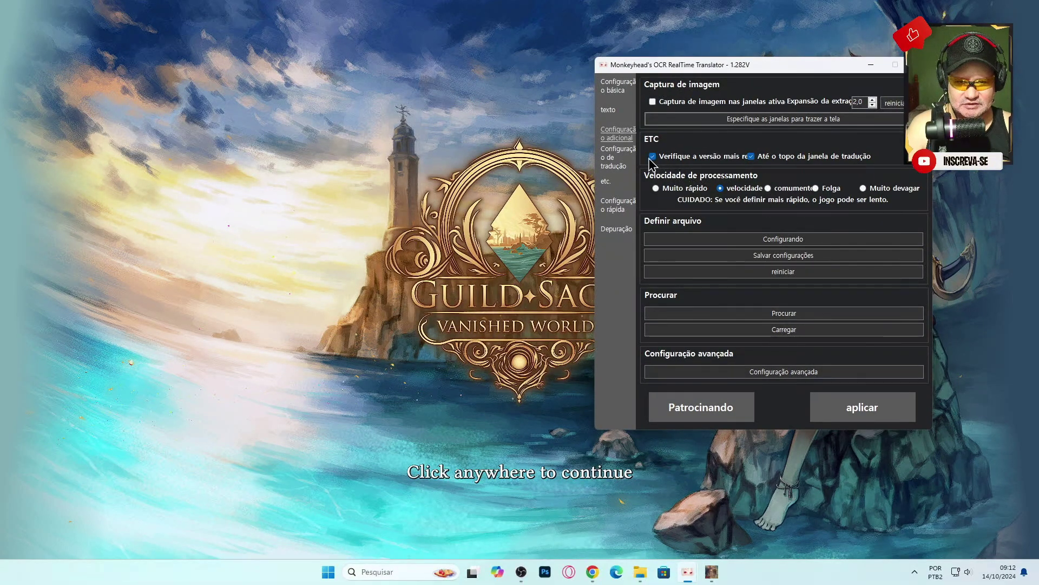
click(615, 158)
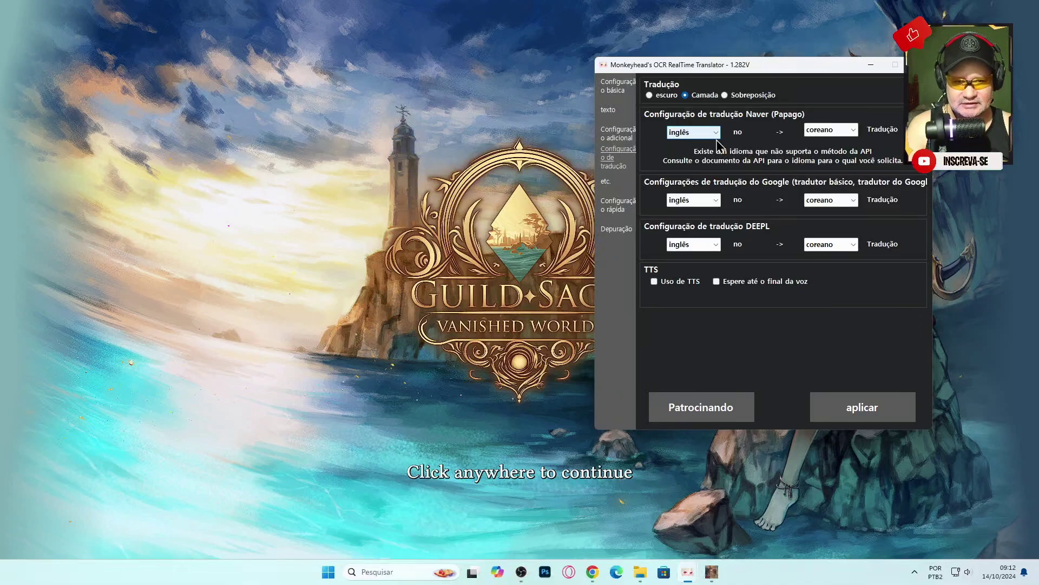
click(831, 131)
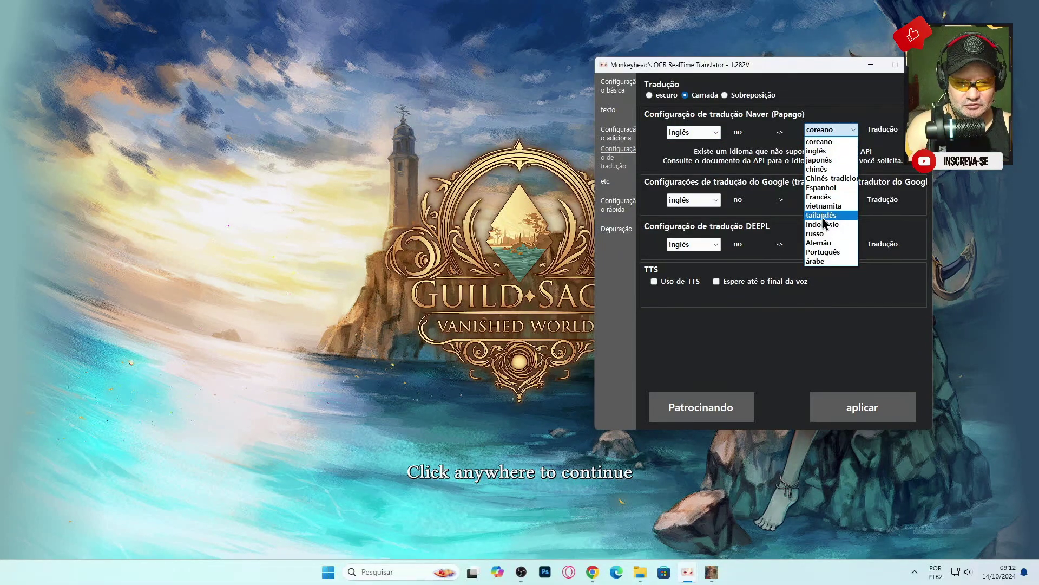
click(823, 251)
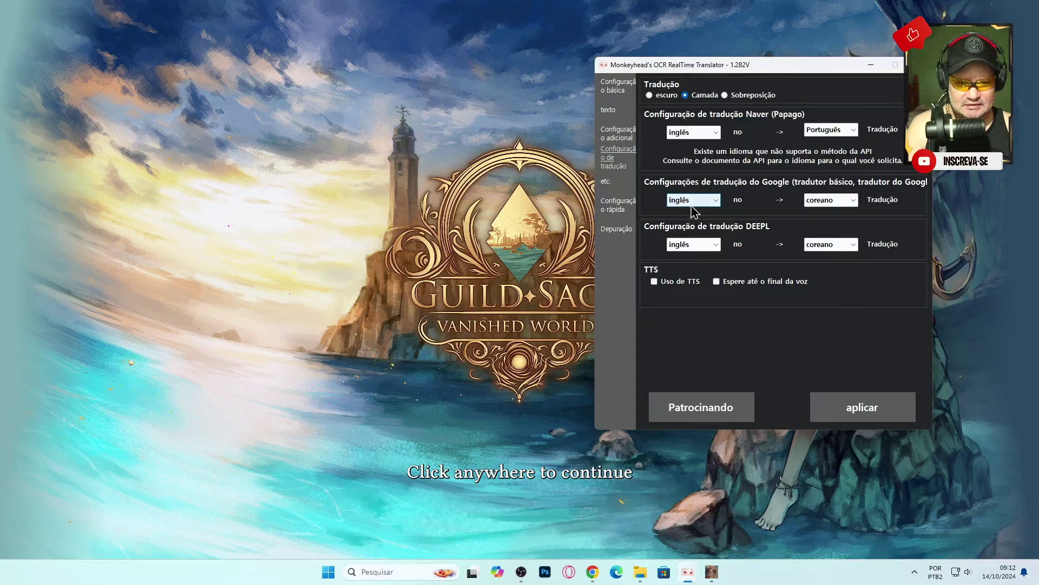
Set the target language to Brasileiro for both the Google and the DEEPL translators
click(828, 199)
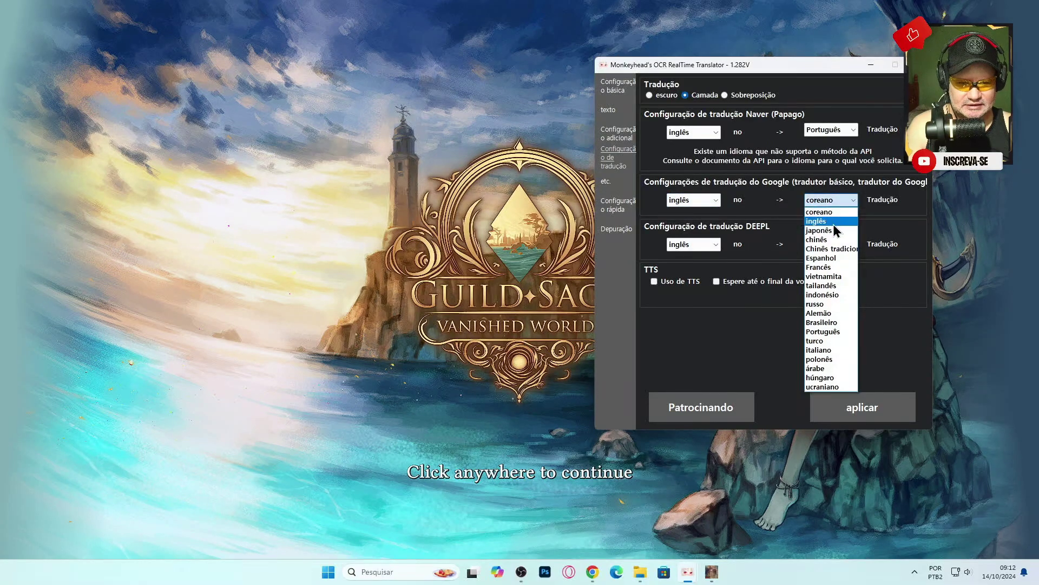
click(825, 322)
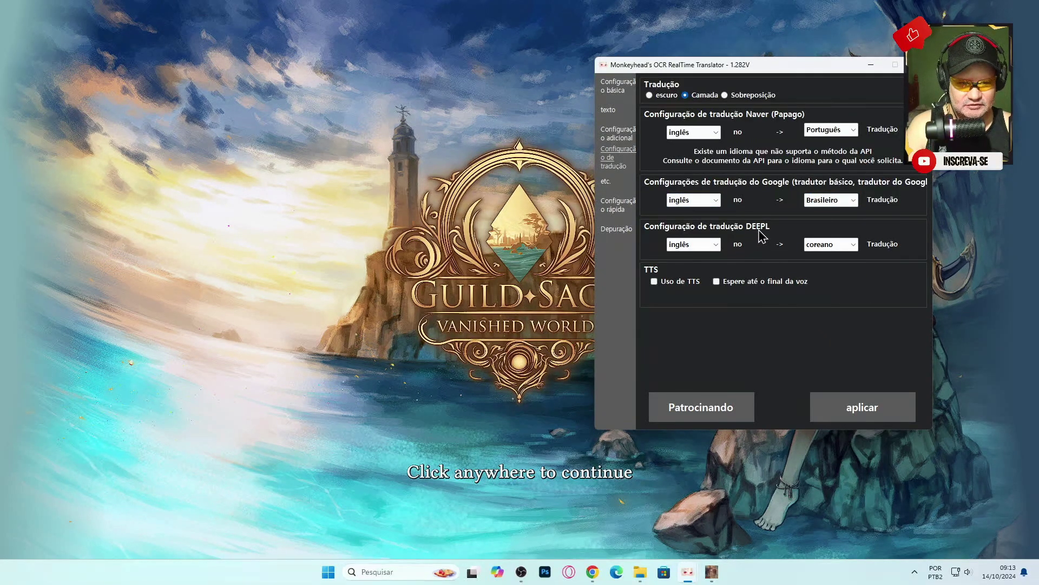
click(827, 200)
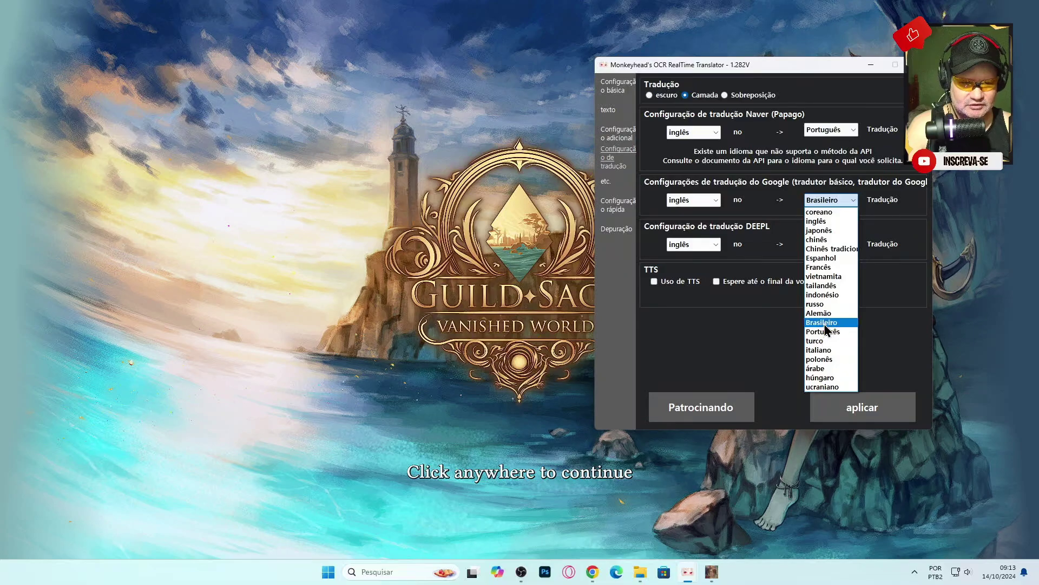
click(824, 323)
click(826, 246)
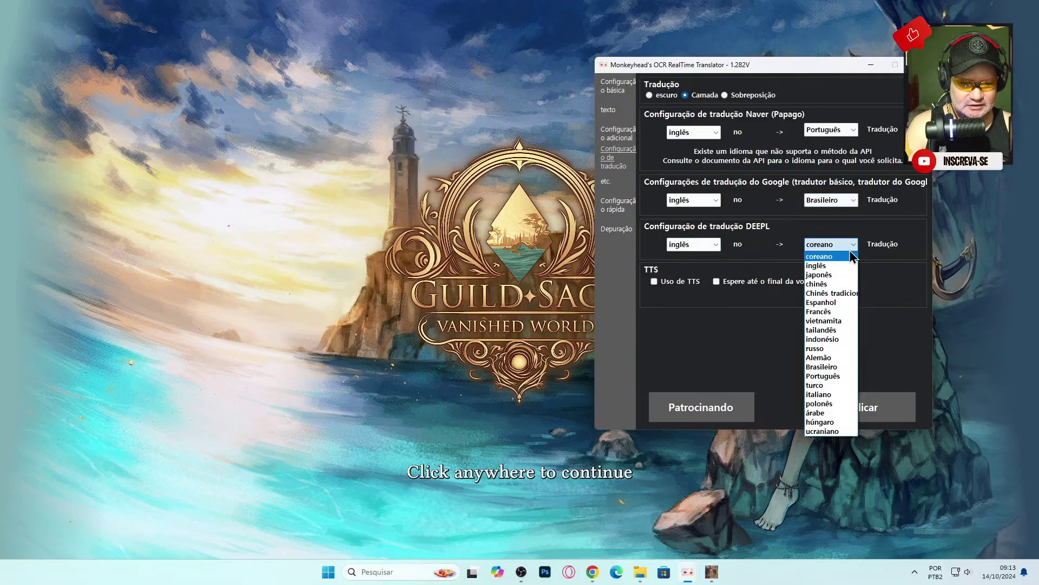
click(837, 368)
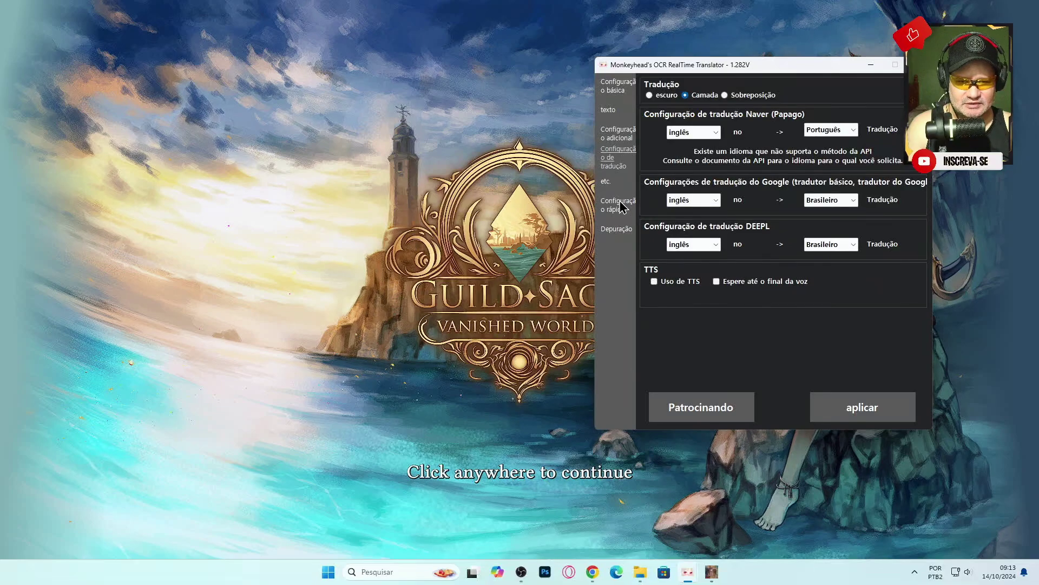
click(607, 181)
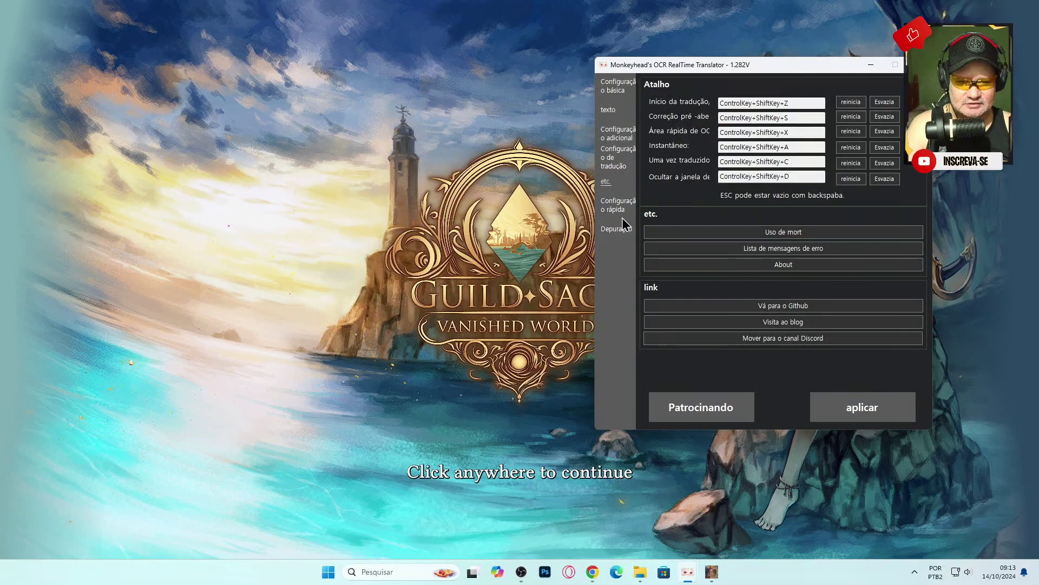
click(622, 211)
click(612, 230)
click(623, 211)
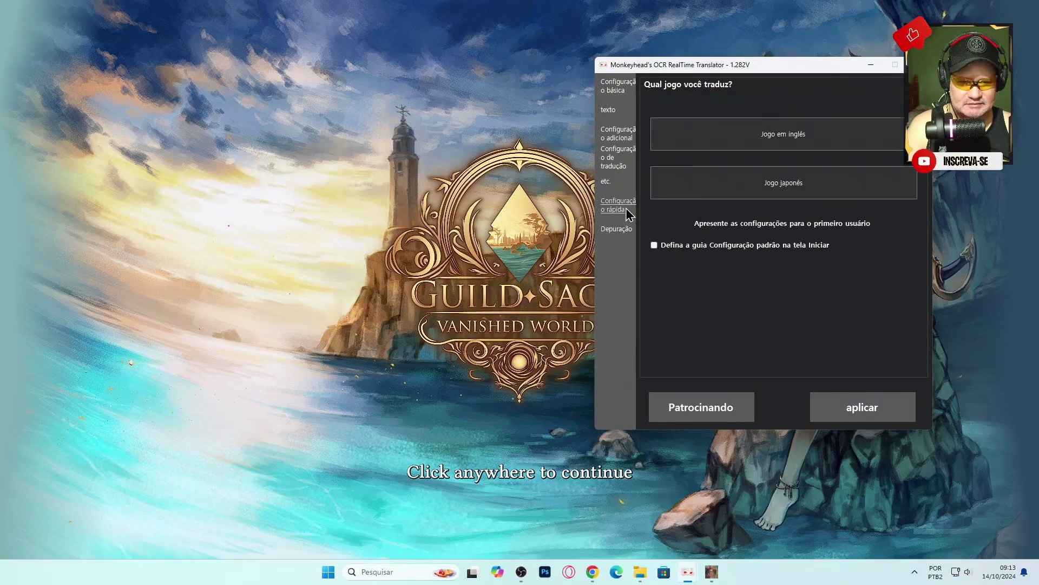
Apply the MORT configuration, close the completion message and minimize the settings window
click(844, 411)
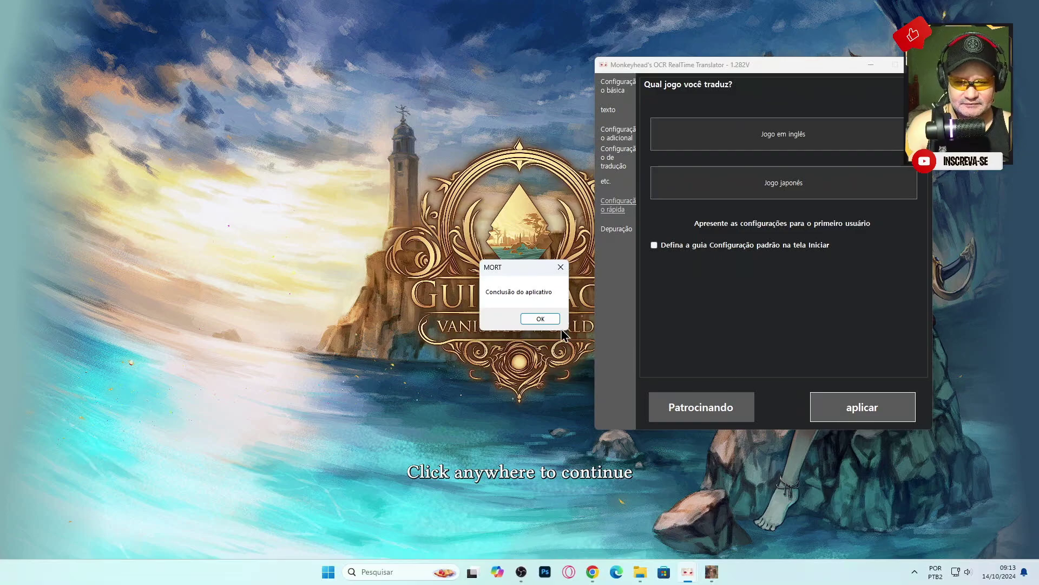
click(541, 319)
click(871, 64)
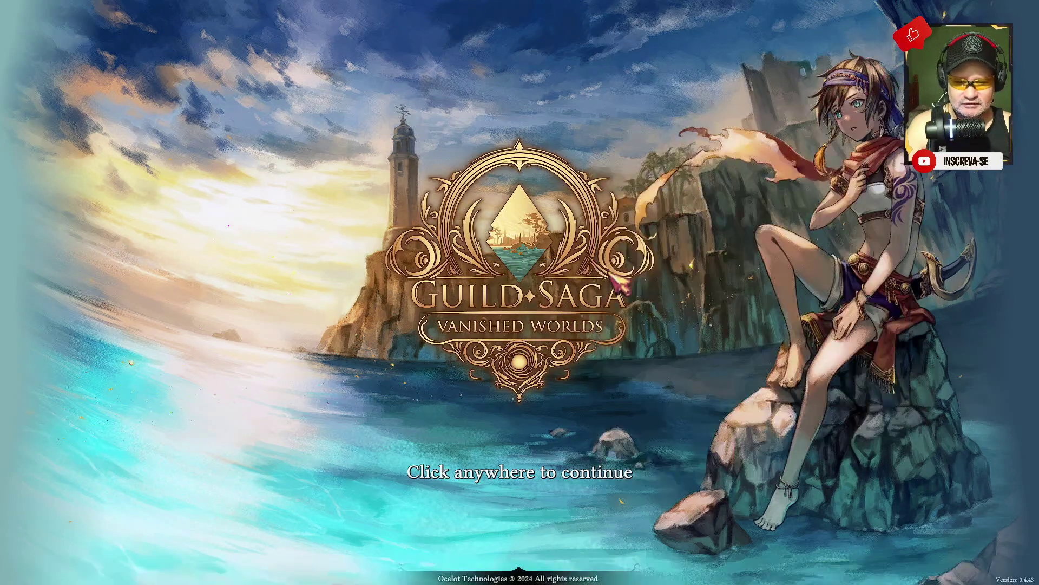
In Guild Saga, continue the saved game and talk to Iron Fist Artor on the ship's deck
click(590, 466)
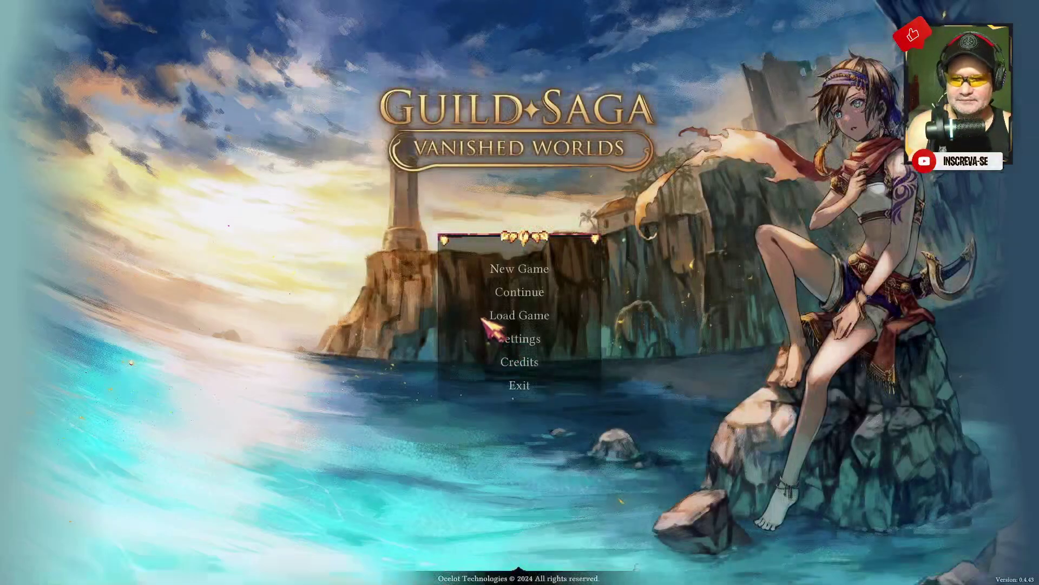
click(532, 299)
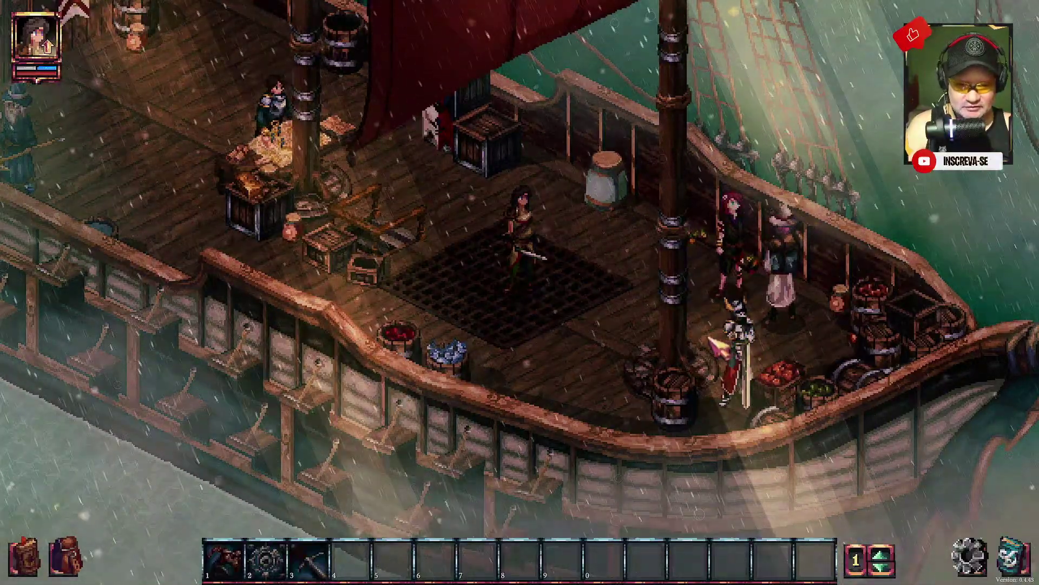
click(739, 357)
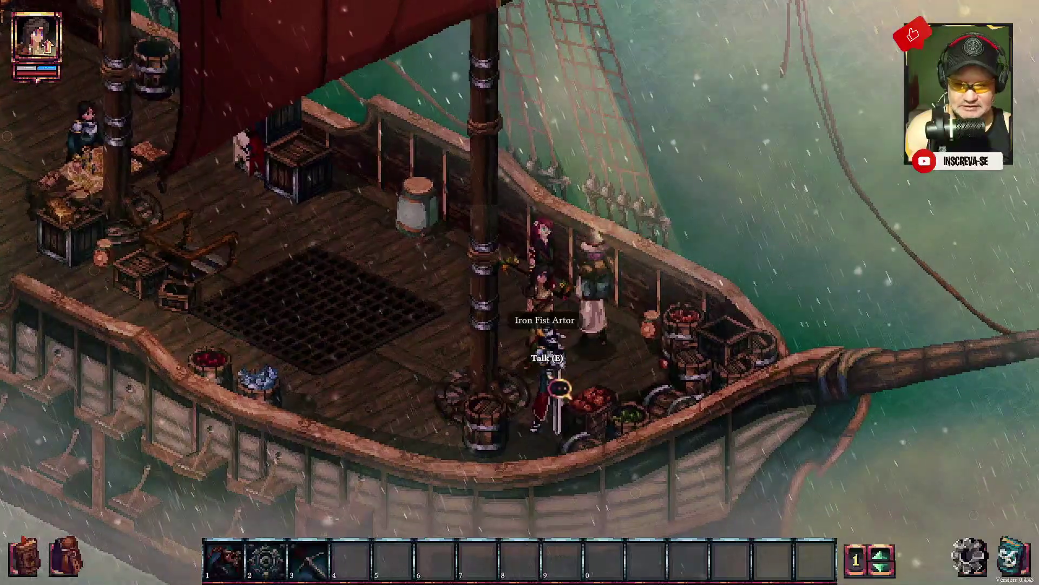
click(555, 376)
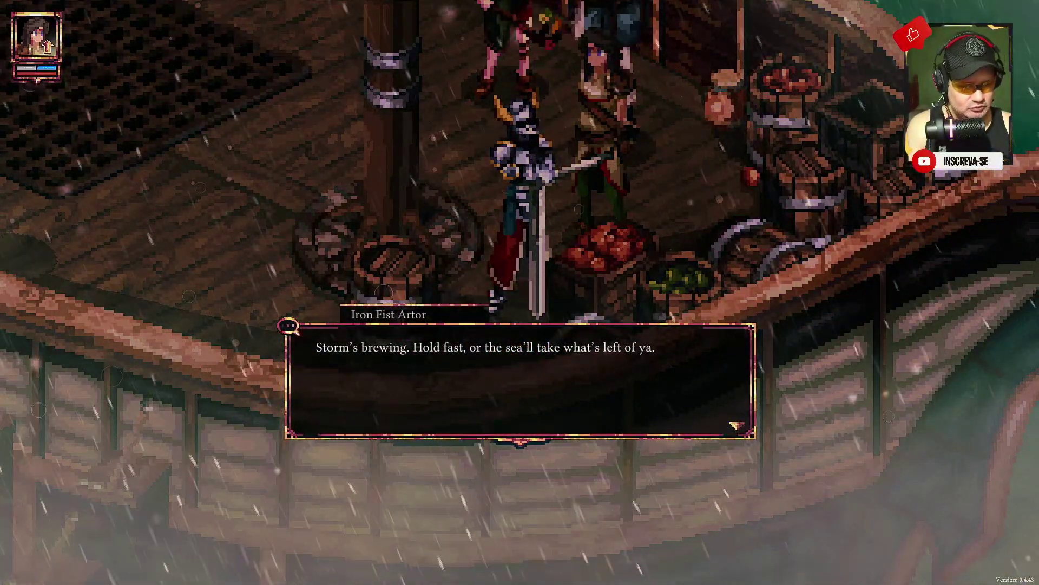
Switch to the MORT remote control, open the OCR area manager and arrange both windows beside the game's dialogue box
key(alt+Tab)
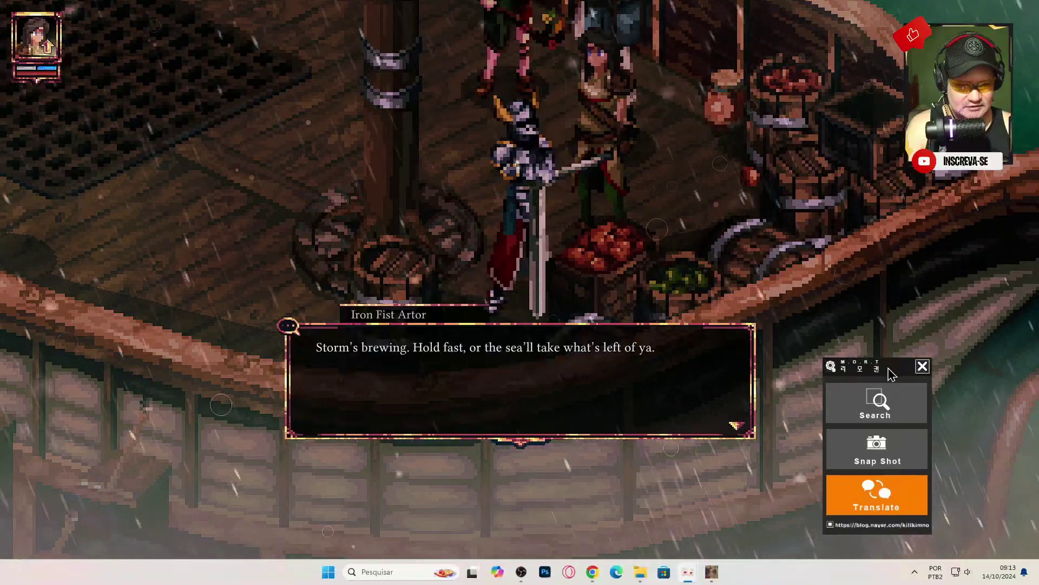
drag(892, 371, 940, 287)
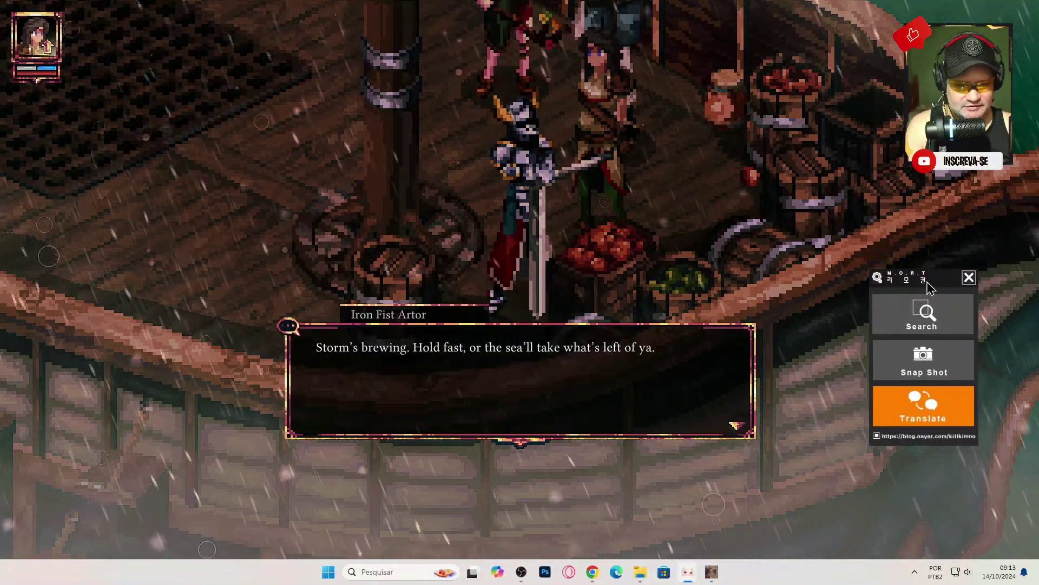
drag(939, 279, 931, 268)
click(917, 317)
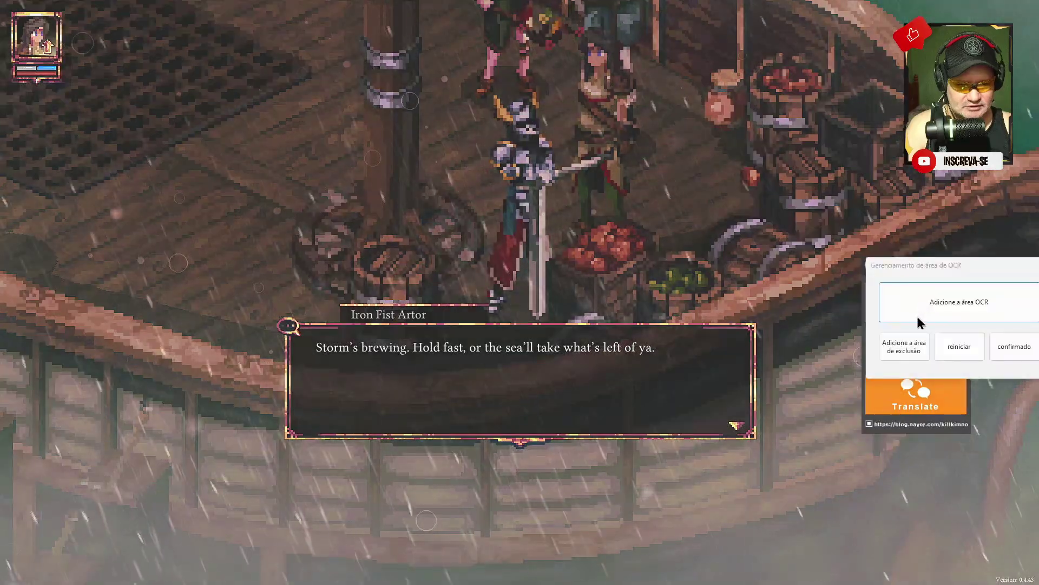
drag(961, 263, 911, 321)
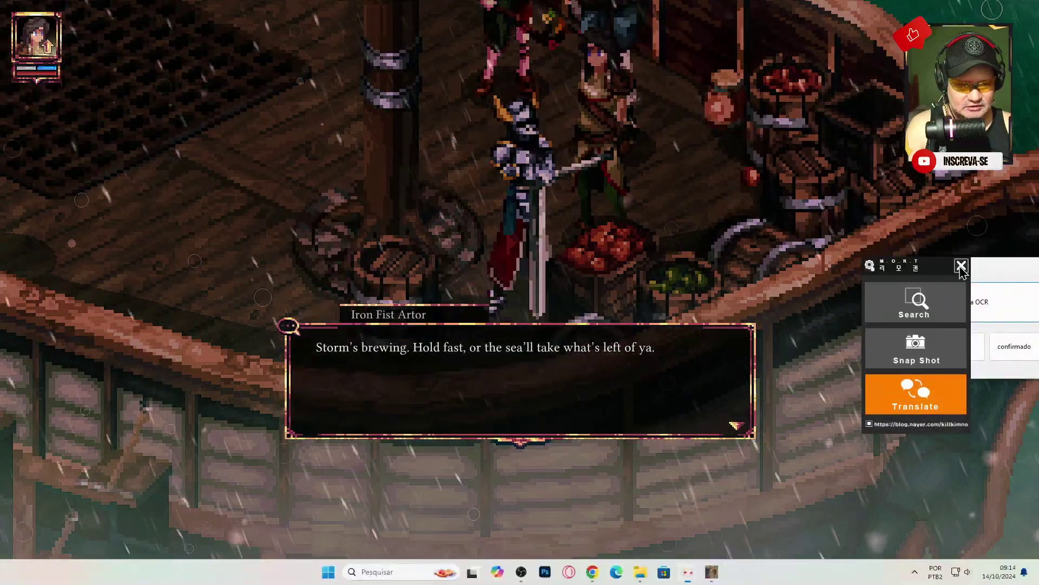
drag(974, 271, 946, 446)
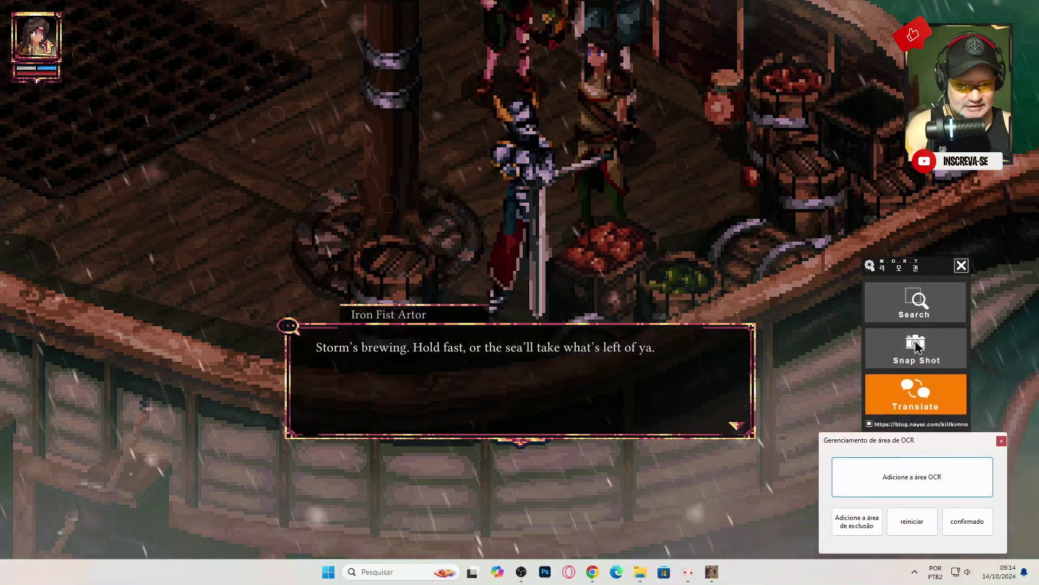
Add an OCR area of about 806x122 around the dialogue text, confirm it and start the continuous translation
click(923, 480)
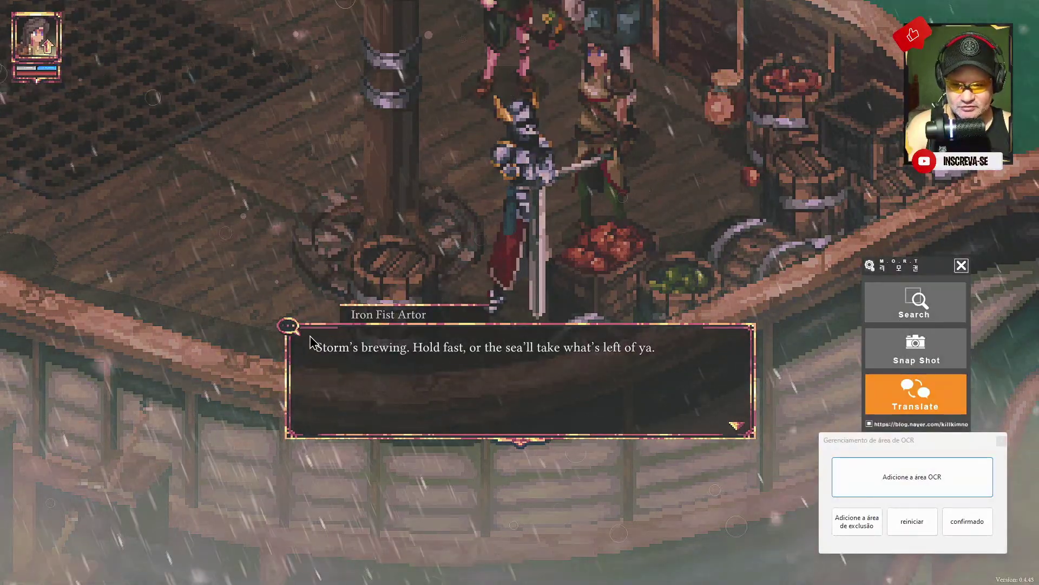
drag(509, 373, 742, 388)
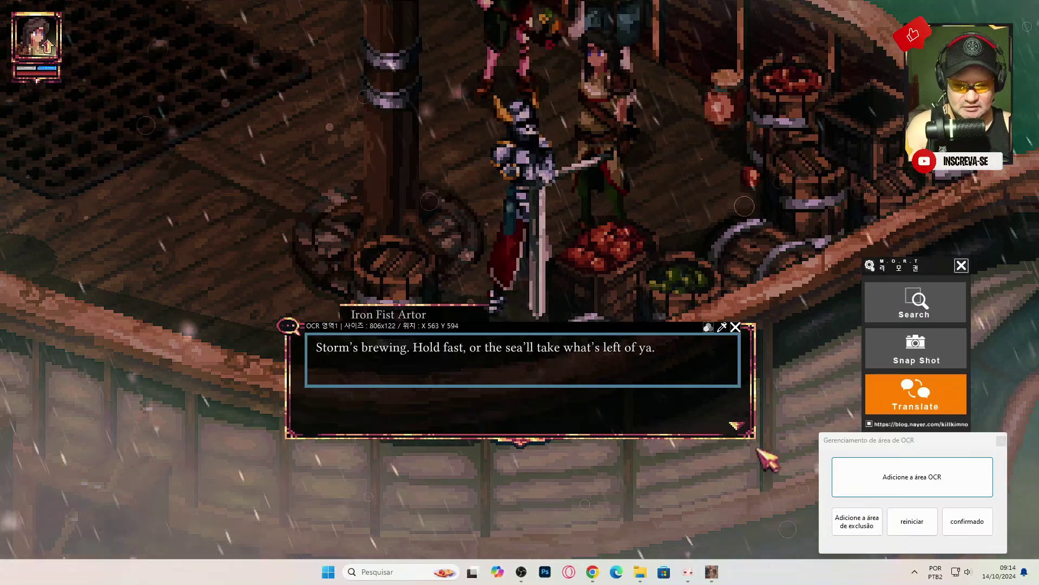
click(966, 523)
click(908, 402)
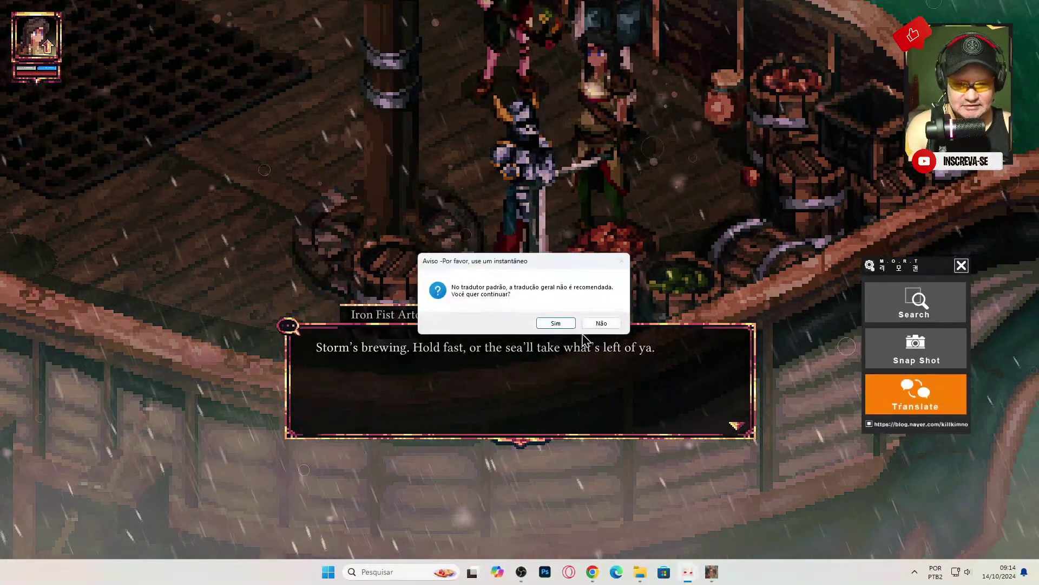
click(556, 322)
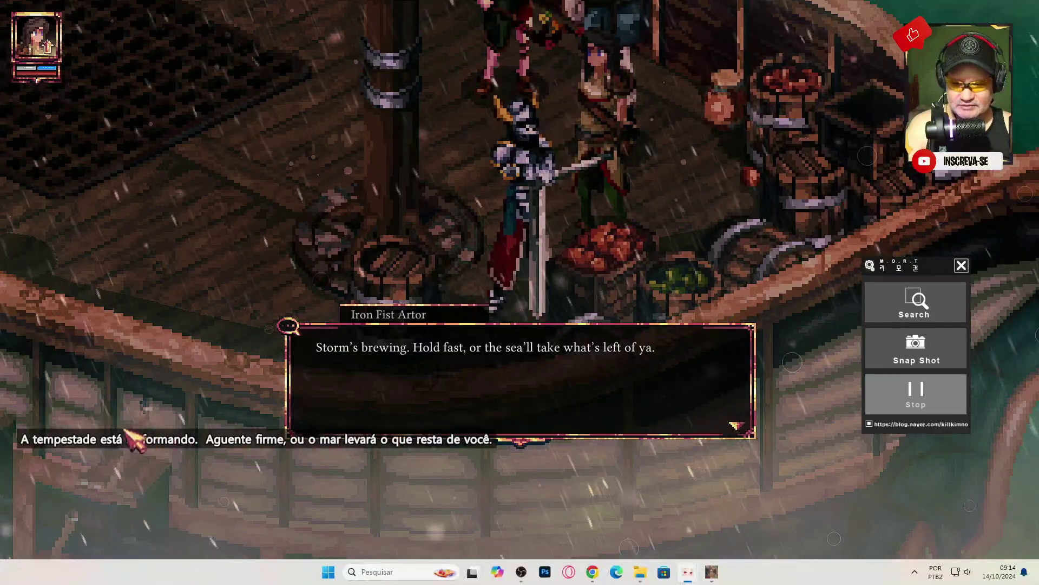